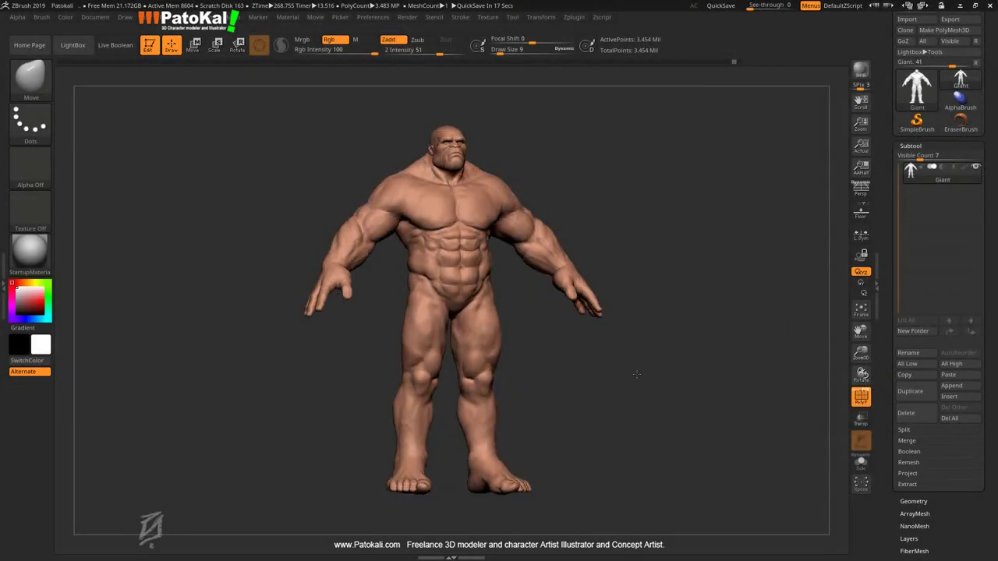
# Load WrapBody.ZTL from LightBox as a tool, then switch back to the Giant tool
pyautogui.moveTo(637, 374)
pyautogui.mouseDown()
pyautogui.moveTo(572, 390)
pyautogui.moveTo(674, 382)
pyautogui.mouseUp()
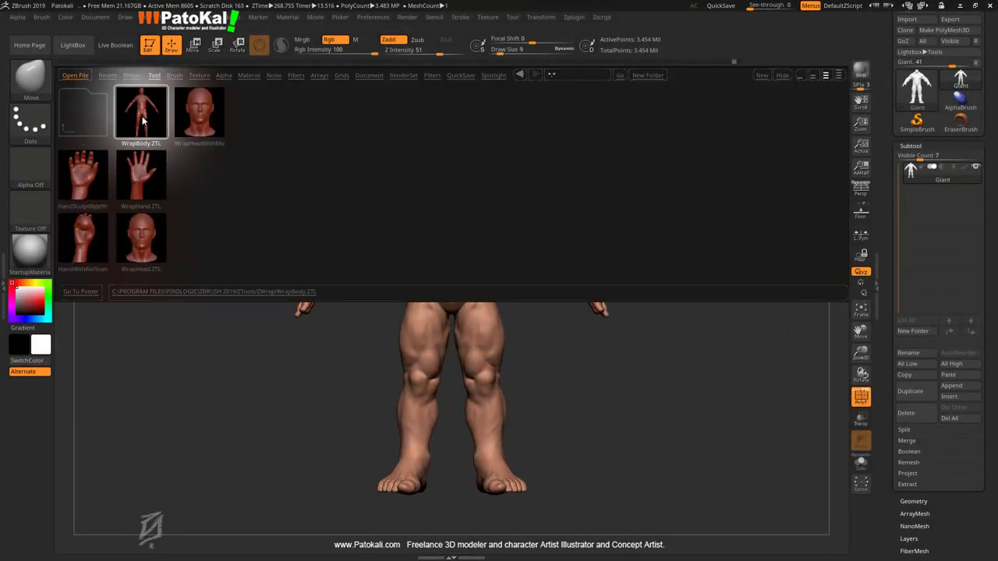
pyautogui.click(142, 113)
pyautogui.scroll(-1, 904, 392)
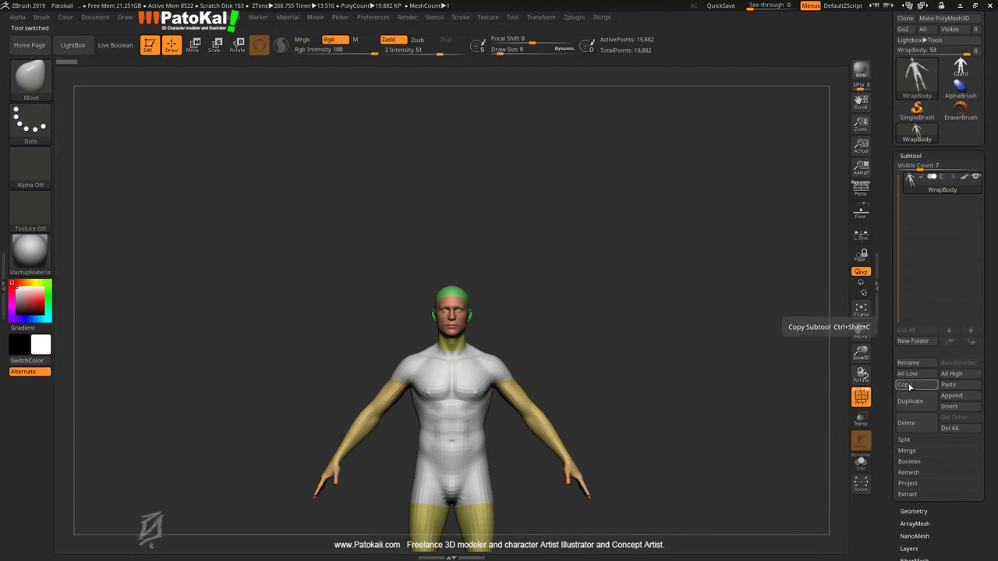
pyautogui.click(960, 71)
# Paste WrapBody as a Giant subtool, move WrapBody1 above Giant, and turn on transparency
pyautogui.click(948, 385)
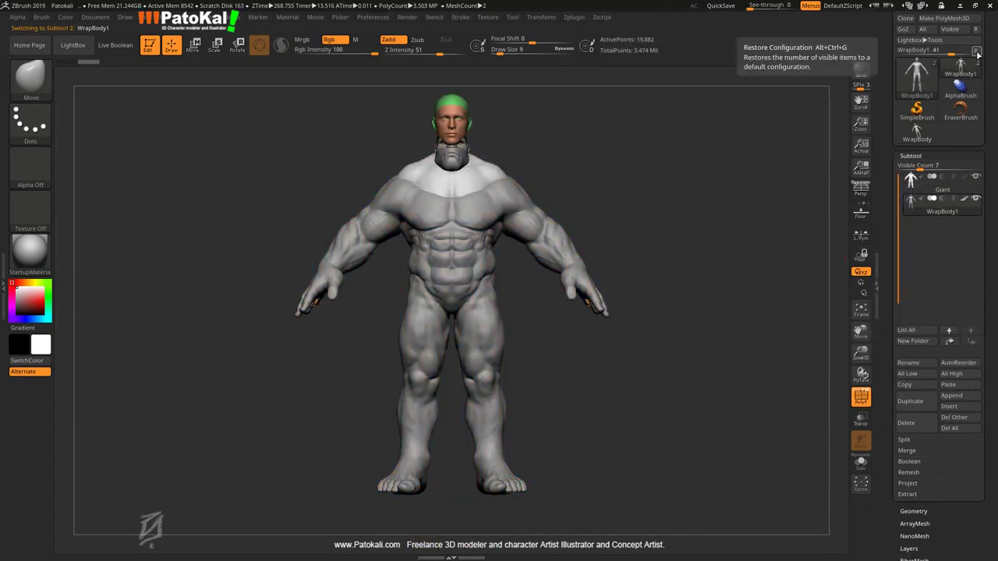
pyautogui.click(950, 320)
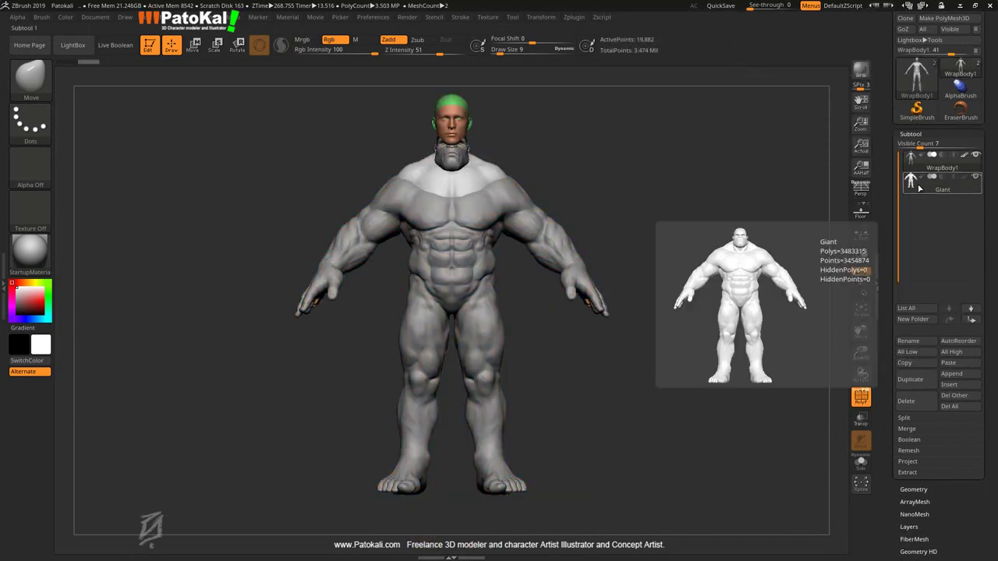
pyautogui.click(861, 420)
pyautogui.moveTo(798, 404)
pyautogui.mouseDown()
pyautogui.moveTo(624, 414)
pyautogui.moveTo(648, 404)
pyautogui.moveTo(562, 405)
pyautogui.mouseUp()
# Scale the WrapBody with the Transpose gizmo so it sits inside the Giant
pyautogui.press('w')
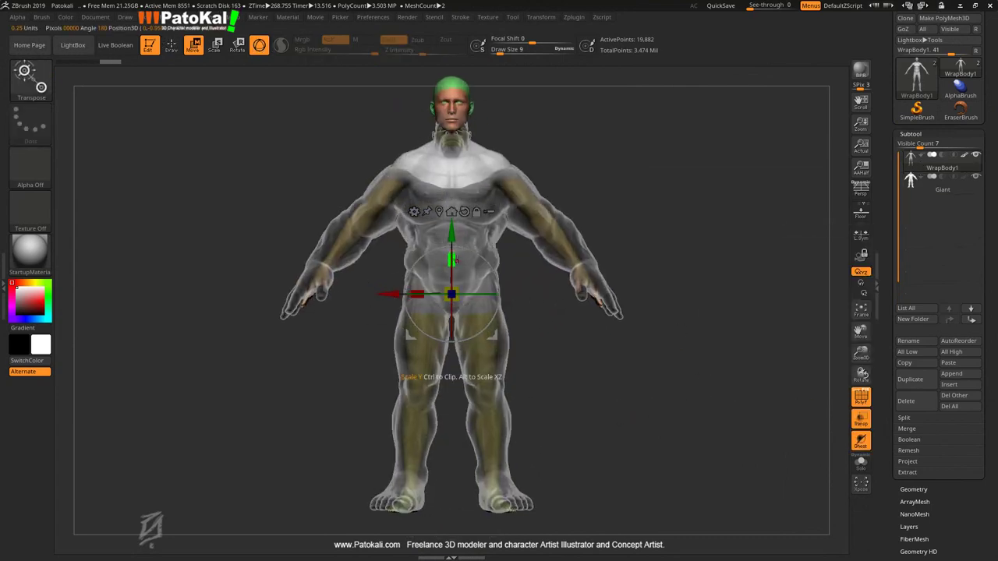
pyautogui.moveTo(451, 309); pyautogui.dragTo(451, 382)
pyautogui.moveTo(451, 308); pyautogui.dragTo(407, 306)
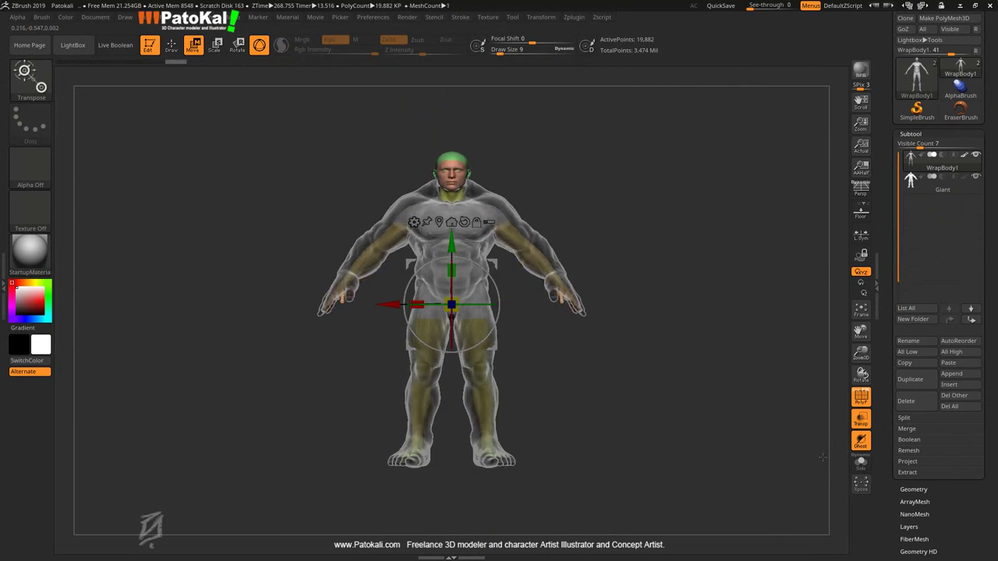
pyautogui.moveTo(822, 457); pyautogui.dragTo(624, 400)
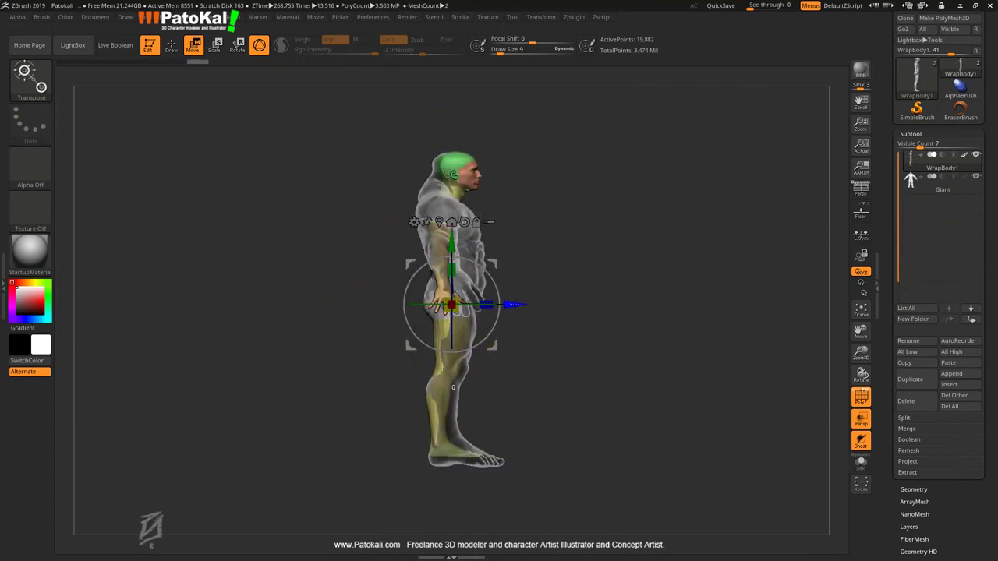
# Switch back to sculpting with the Move brush at a slightly smaller size
pyautogui.press('q')
pyautogui.moveTo(453, 388); pyautogui.dragTo(570, 383)
pyautogui.press('b')
pyautogui.press('m')
pyautogui.press('v')
pyautogui.press('space')
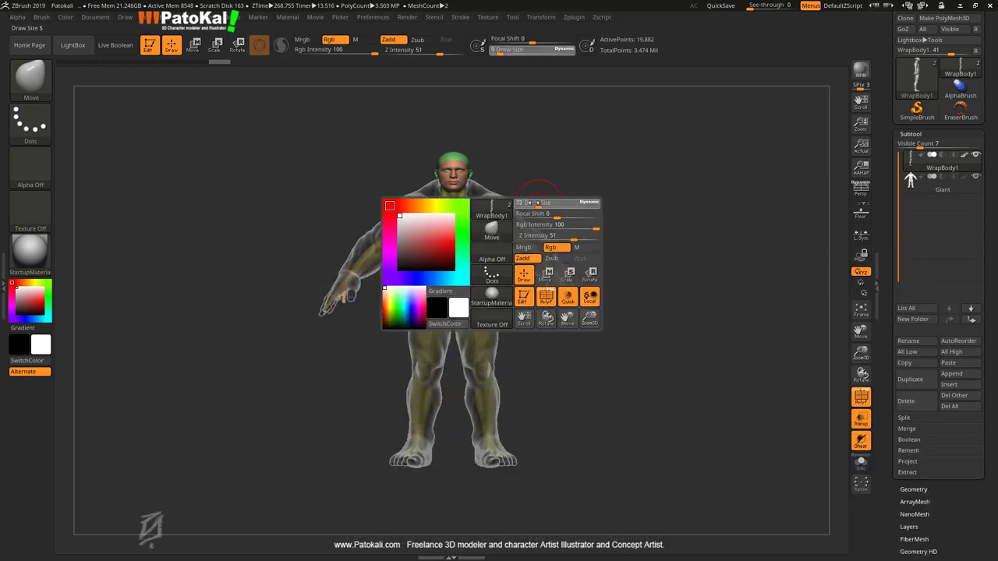
pyautogui.moveTo(534, 202); pyautogui.dragTo(531, 202)
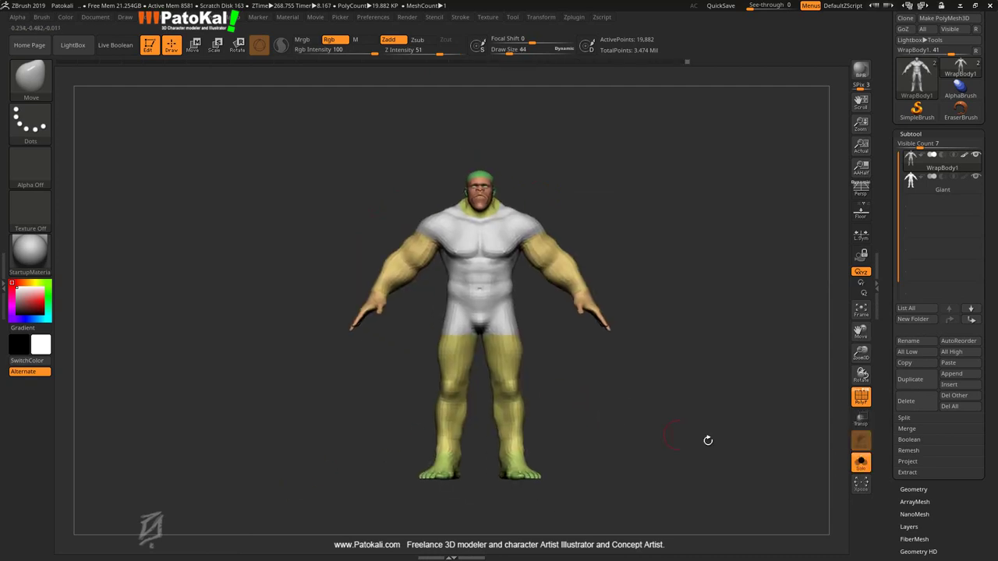
# Toggle Transp and Solo to compare the WrapBody's fit against the Giant
pyautogui.moveTo(659, 441)
pyautogui.mouseDown()
pyautogui.moveTo(687, 435)
pyautogui.moveTo(652, 444)
pyautogui.mouseUp()
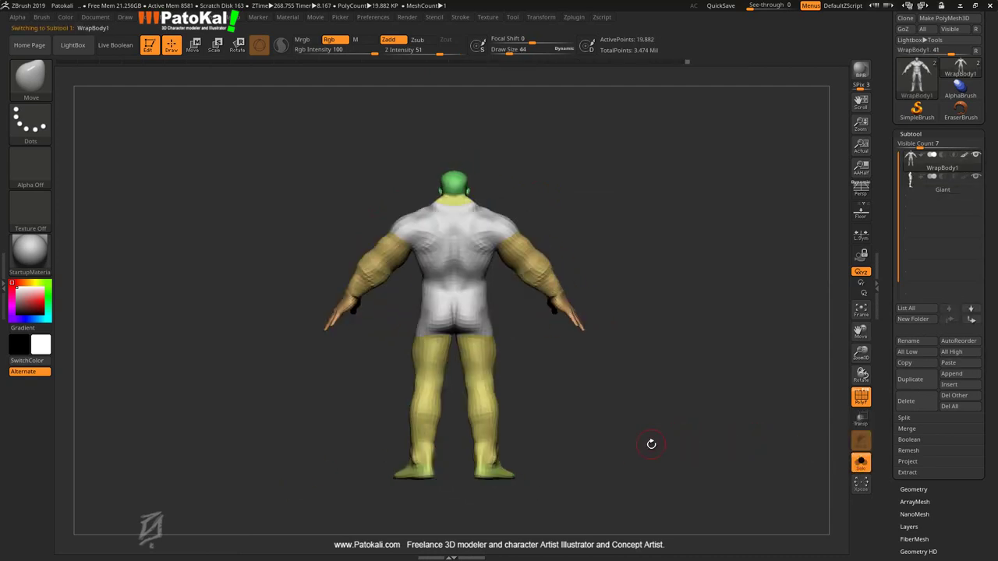
pyautogui.click(858, 466)
pyautogui.click(861, 418)
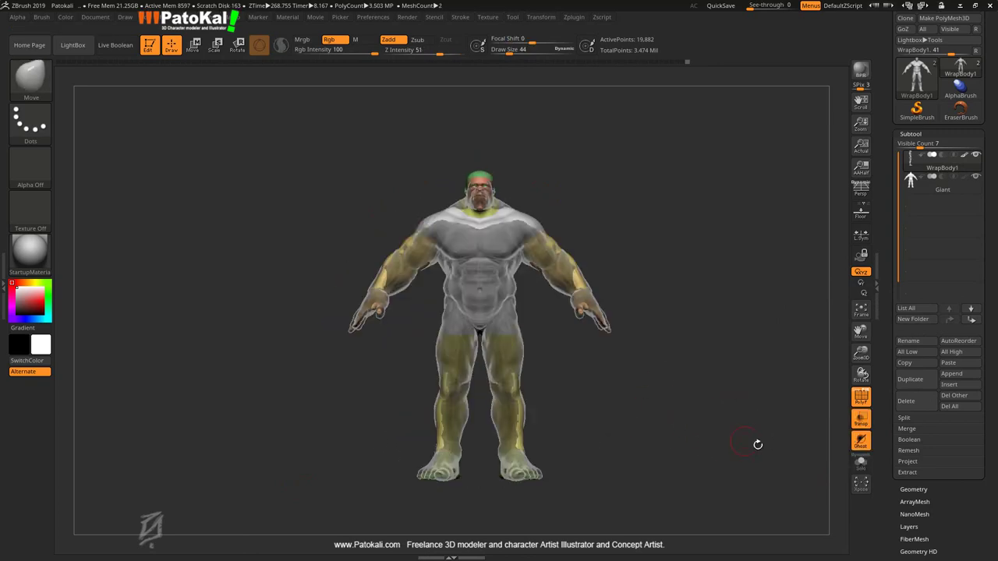
pyautogui.click(861, 463)
pyautogui.click(861, 419)
# Zoom to the WrapBody's face, lasso-mask around the chin, then clear the mask
pyautogui.keyDown('ctrl'); pyautogui.moveTo(546, 405); pyautogui.dragTo(548, 346, button='right'); pyautogui.keyUp('ctrl')
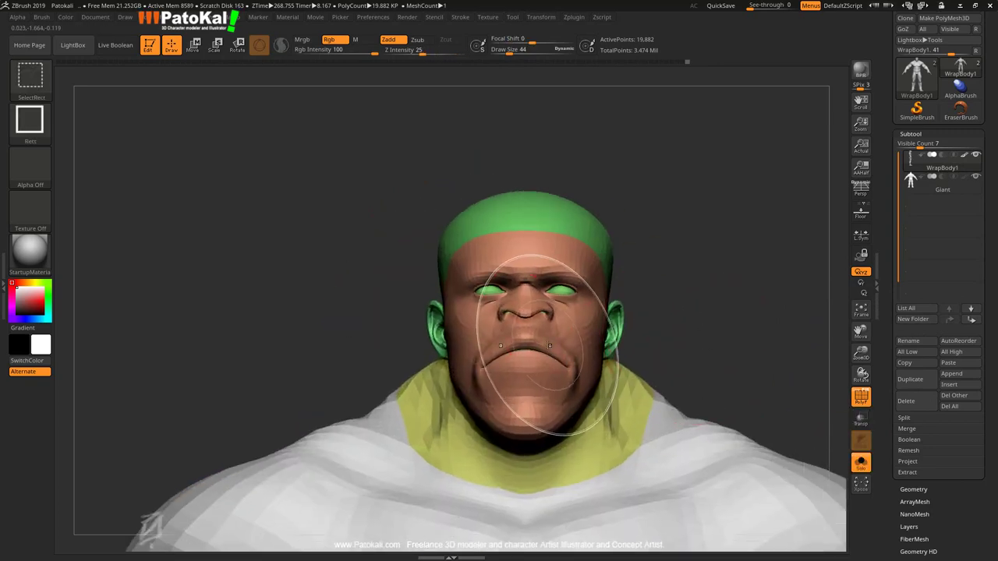
pyautogui.keyDown('ctrl'); pyautogui.moveTo(548, 346); pyautogui.dragTo(601, 223); pyautogui.keyUp('ctrl')
pyautogui.moveTo(424, 263)
pyautogui.keyDown('ctrl'); pyautogui.mouseDown()
pyautogui.moveTo(551, 442)
pyautogui.moveTo(697, 289)
pyautogui.moveTo(699, 349)
pyautogui.moveTo(624, 245)
pyautogui.mouseUp(); pyautogui.keyUp('ctrl')
pyautogui.keyDown('ctrl'); pyautogui.click(748, 350); pyautogui.keyUp('ctrl')
# Pick the Smooth brush and orbit around the full body to check its shape
pyautogui.press('space')
pyautogui.press('shift')
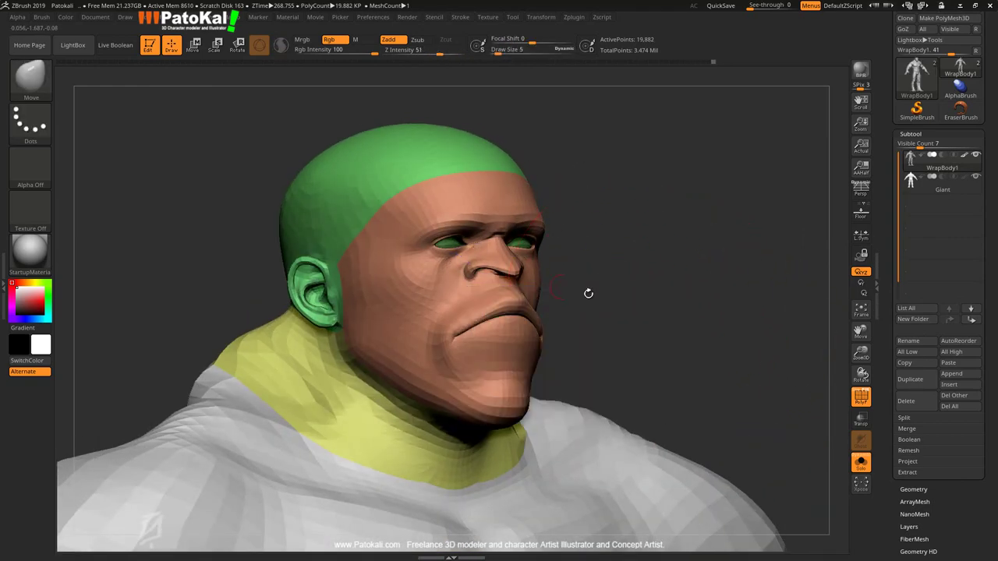
pyautogui.keyDown('shift'); pyautogui.moveTo(589, 293); pyautogui.dragTo(612, 293); pyautogui.keyUp('shift')
pyautogui.press('f')
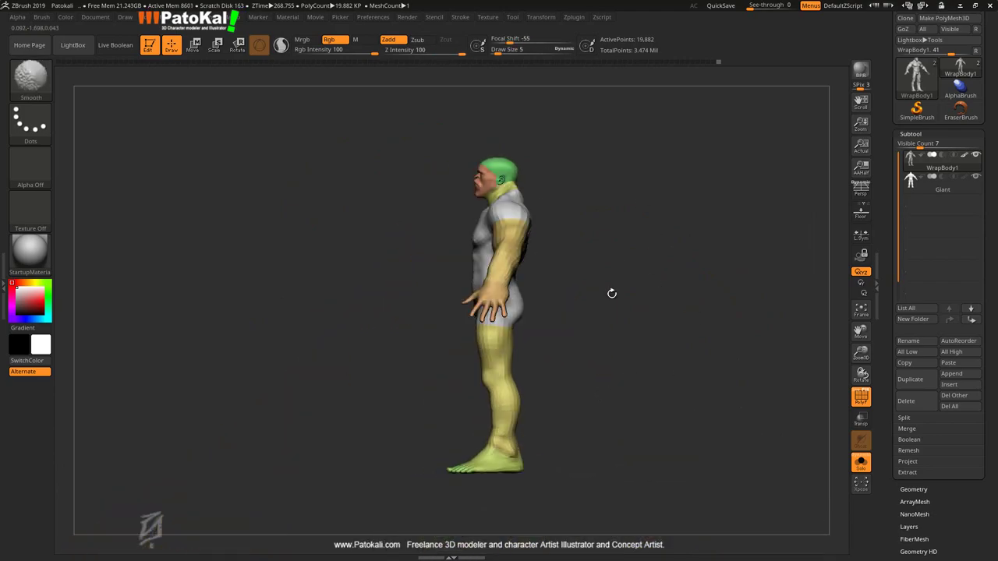
pyautogui.moveTo(640, 256)
pyautogui.mouseDown()
pyautogui.moveTo(598, 336)
pyautogui.moveTo(598, 365)
pyautogui.mouseUp()
# Check the WrapBody's UVs by toggling Morph UV on and off in Tool > UV Map
pyautogui.press('f')
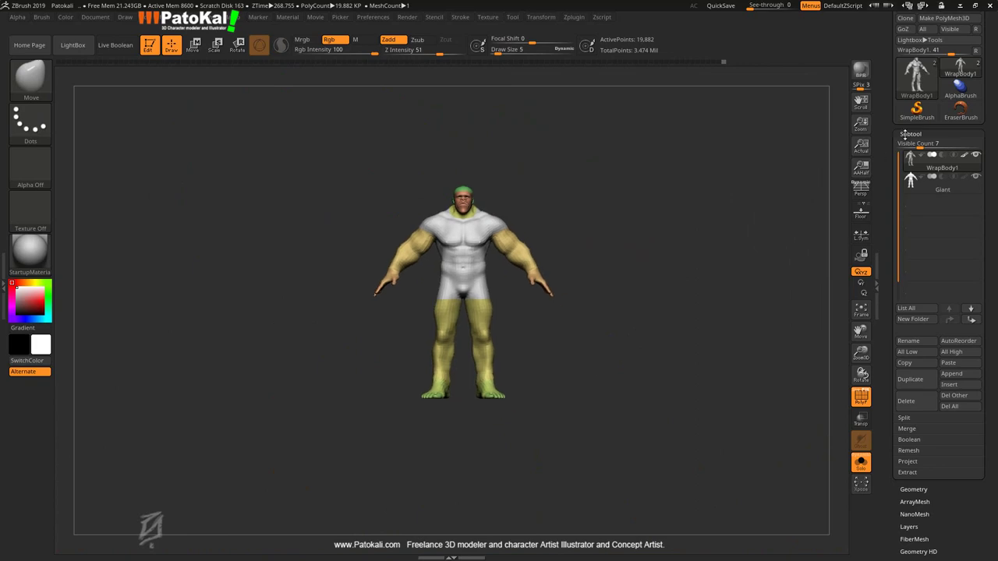
pyautogui.click(911, 134)
pyautogui.click(911, 334)
pyautogui.click(955, 343)
pyautogui.click(955, 344)
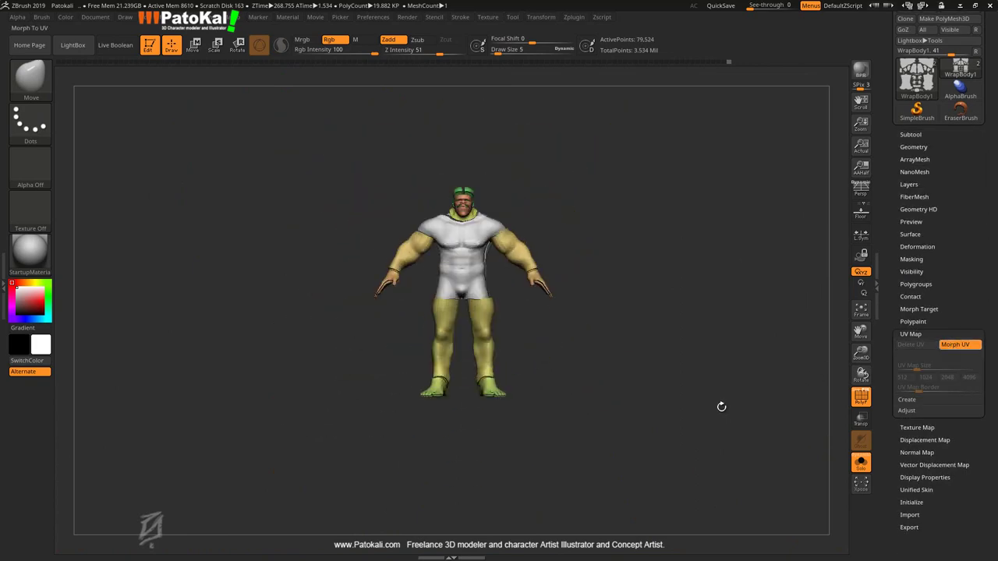
# Show the Giant target and launch Zplugin > ZWrap > Start ZWrap
pyautogui.click(861, 398)
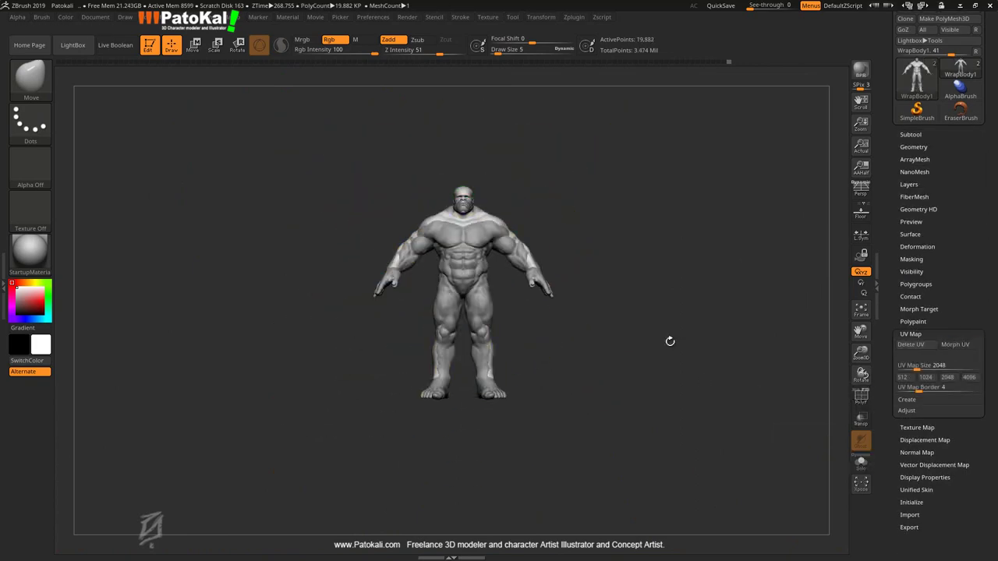
pyautogui.click(574, 16)
pyautogui.click(609, 329)
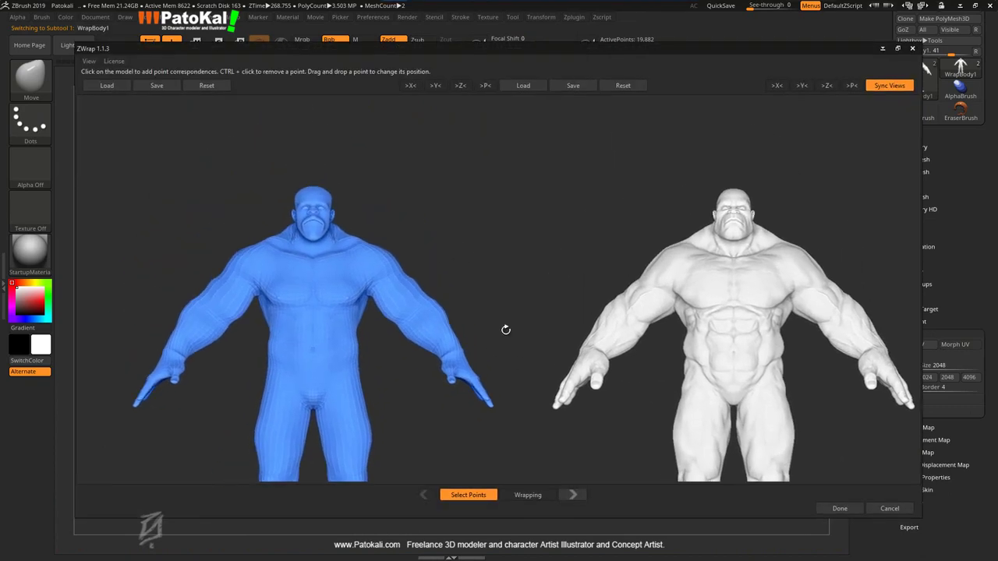
# Place 26 matched point pairs on both faces and ears, plus WrapBody chest points 27–28
pyautogui.scroll(5, 505, 330)
pyautogui.scroll(3, 507, 263)
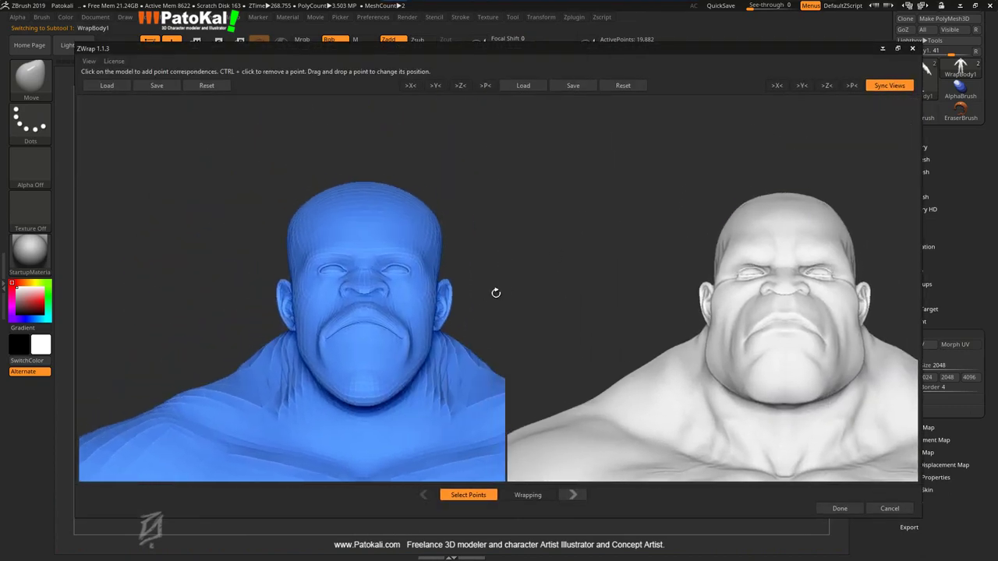
pyautogui.scroll(3, 495, 293)
pyautogui.scroll(3, 522, 303)
pyautogui.click(390, 272)
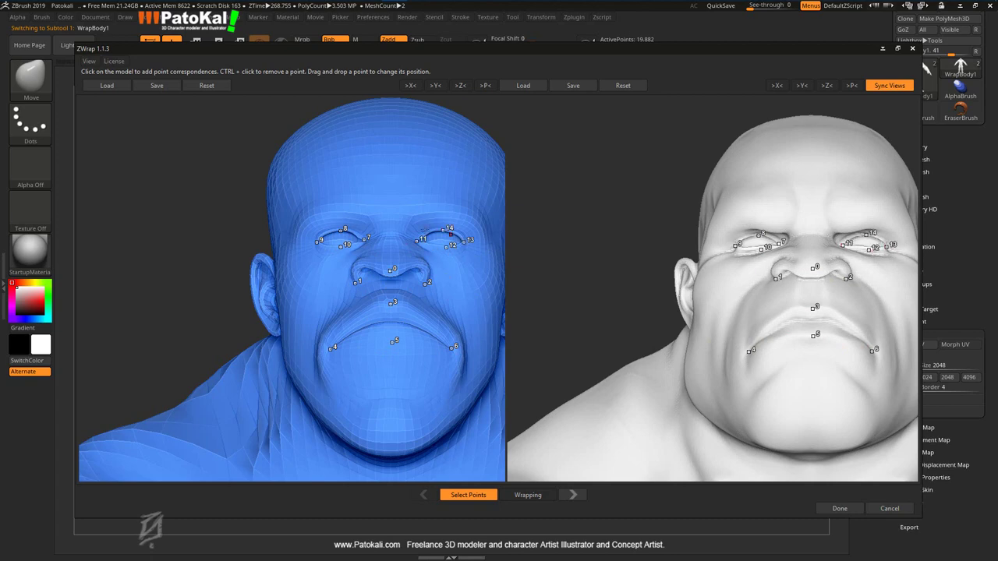
pyautogui.moveTo(598, 282); pyautogui.dragTo(534, 310)
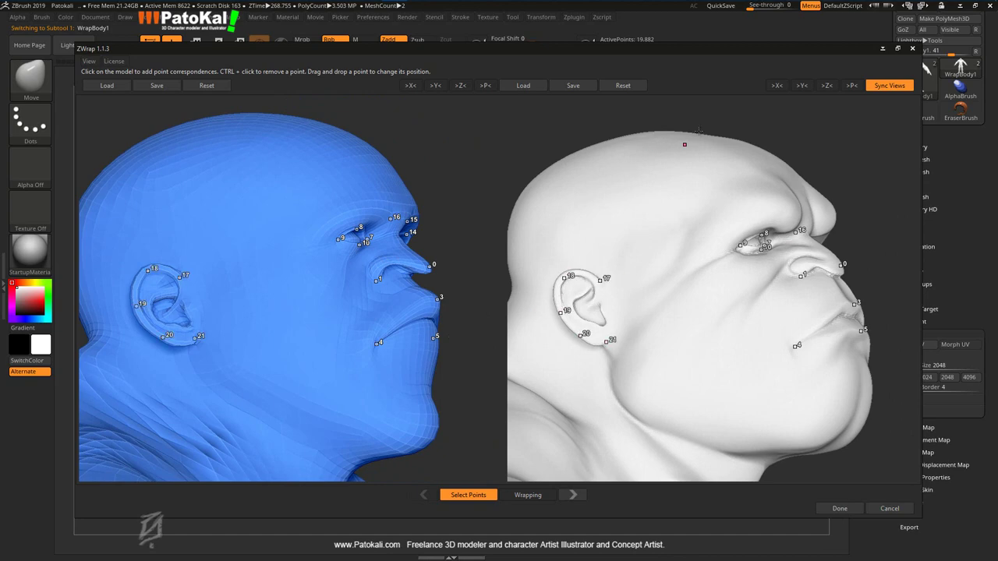
pyautogui.moveTo(699, 131); pyautogui.dragTo(508, 211)
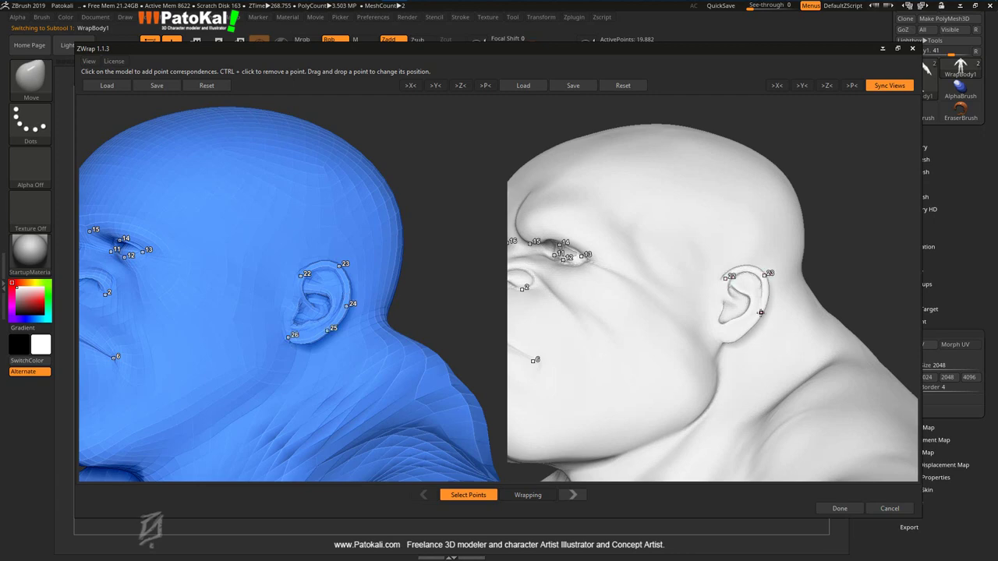
pyautogui.moveTo(838, 267); pyautogui.dragTo(437, 307)
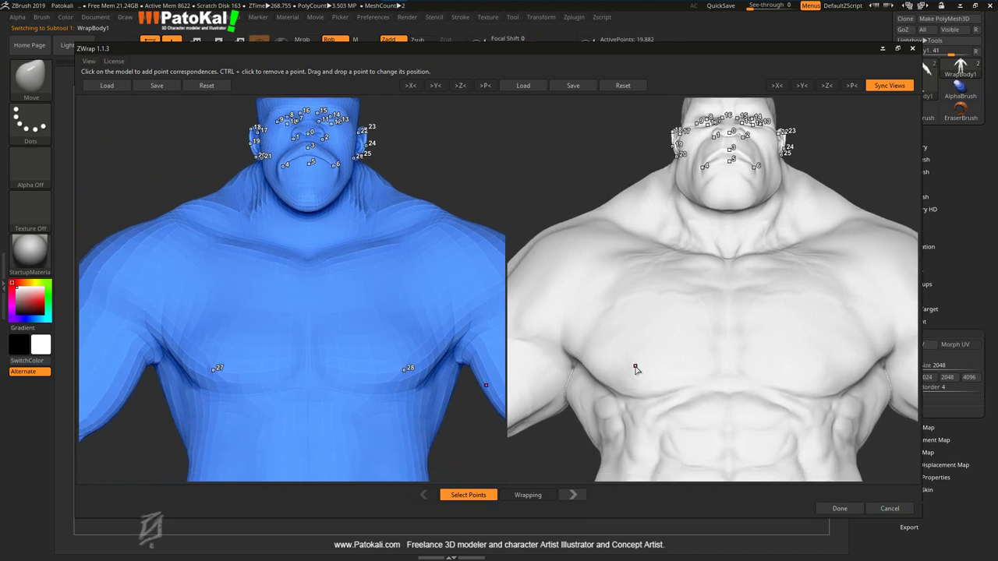
# Place matching points 31 and 33 on the sculpt's abdomen and thumb
pyautogui.moveTo(444, 439); pyautogui.dragTo(448, 392, button='middle')
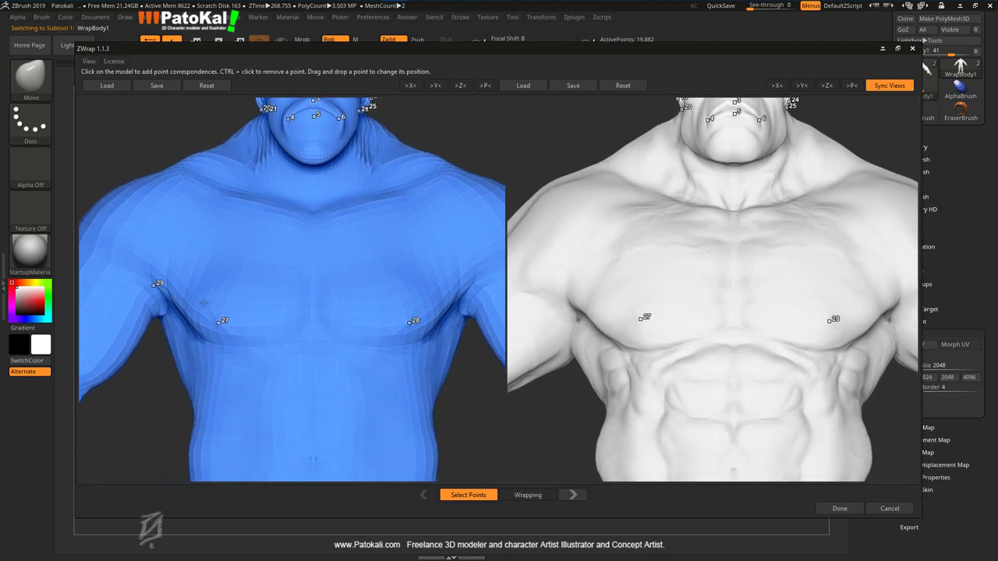
pyautogui.moveTo(574, 432); pyautogui.dragTo(574, 351, button='middle')
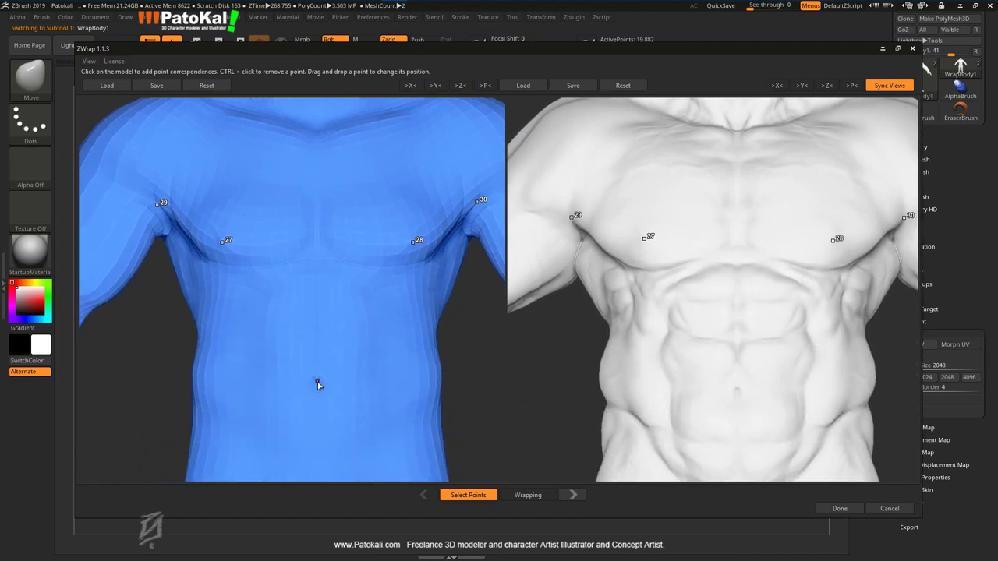
pyautogui.click(737, 390)
pyautogui.moveTo(541, 346); pyautogui.dragTo(249, 289)
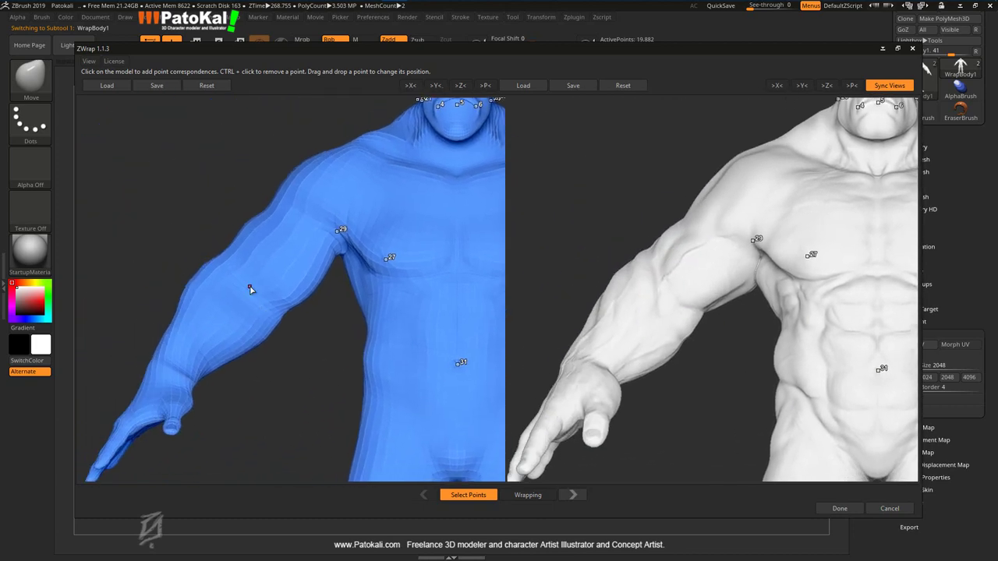
pyautogui.moveTo(671, 408); pyautogui.dragTo(704, 295, button='middle')
pyautogui.click(626, 334)
# Mark points 38–40 on the blue mesh's arm, thumb and finger
pyautogui.scroll(-3, 276, 381)
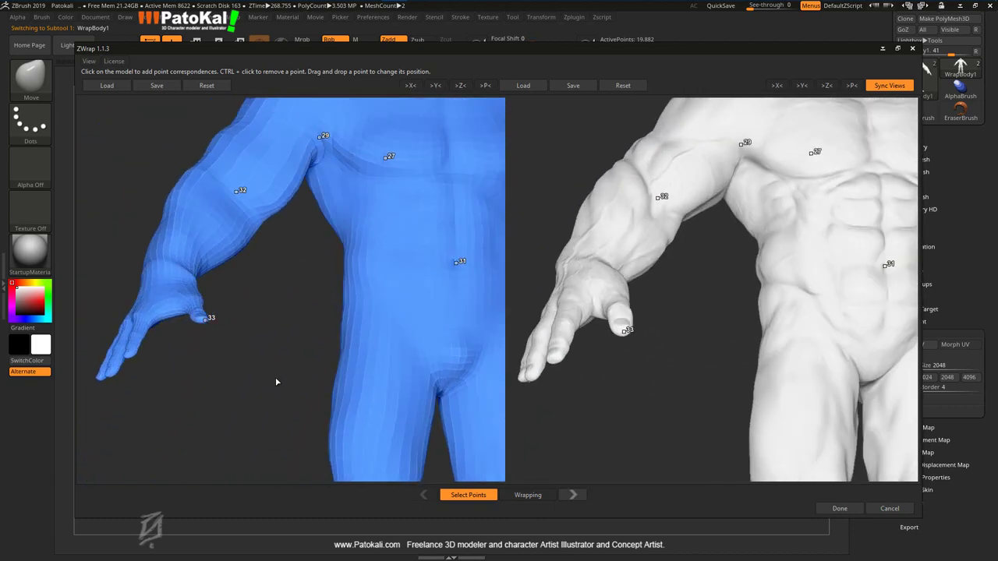
pyautogui.moveTo(276, 381); pyautogui.dragTo(287, 348)
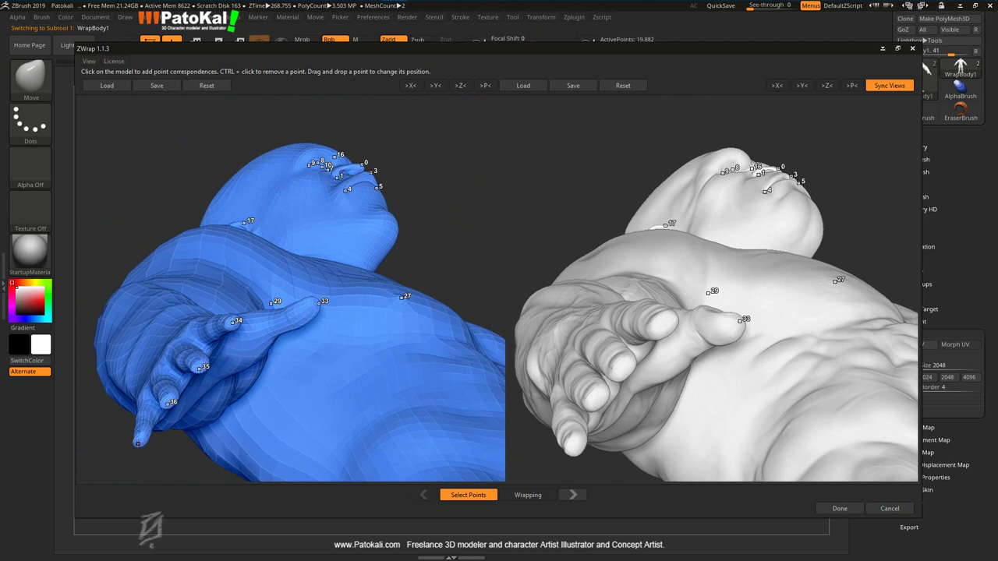
pyautogui.moveTo(467, 267)
pyautogui.mouseDown()
pyautogui.moveTo(338, 334)
pyautogui.moveTo(375, 323)
pyautogui.mouseUp()
pyautogui.click(379, 265)
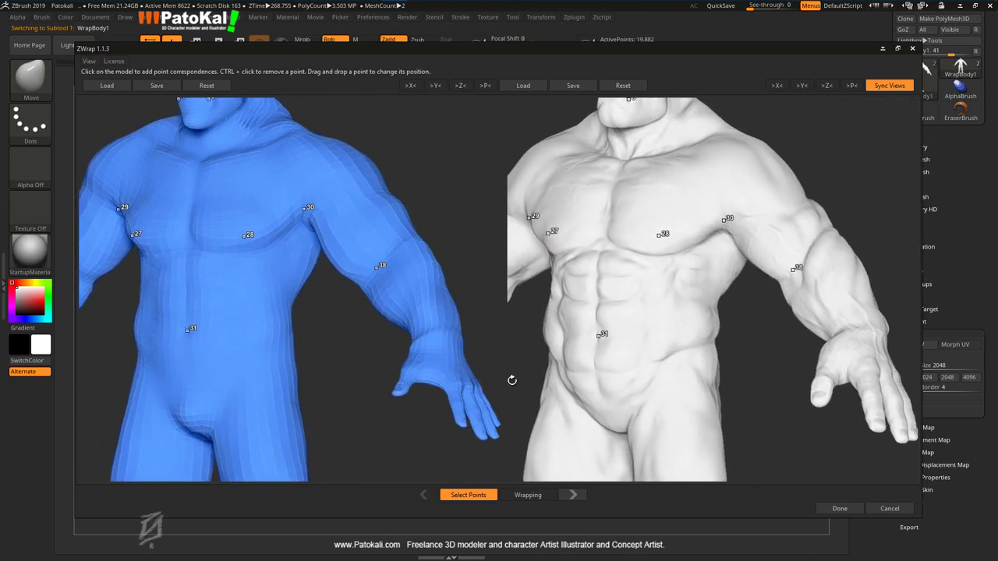
pyautogui.moveTo(512, 380)
pyautogui.mouseDown()
pyautogui.moveTo(439, 390)
pyautogui.moveTo(373, 332)
pyautogui.mouseUp()
pyautogui.click(373, 333)
pyautogui.click(452, 339)
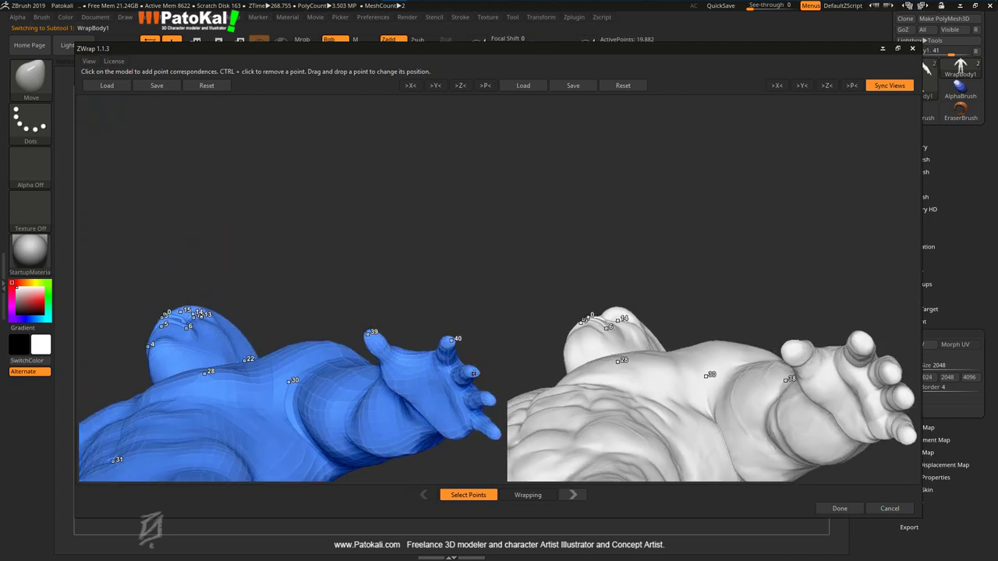
# Match points 39 and 40 on the sculpt's thumb and finger
pyautogui.moveTo(805, 304)
pyautogui.mouseDown()
pyautogui.moveTo(592, 234)
pyautogui.moveTo(691, 356)
pyautogui.moveTo(715, 311)
pyautogui.mouseUp()
pyautogui.click(697, 335)
pyautogui.click(715, 311)
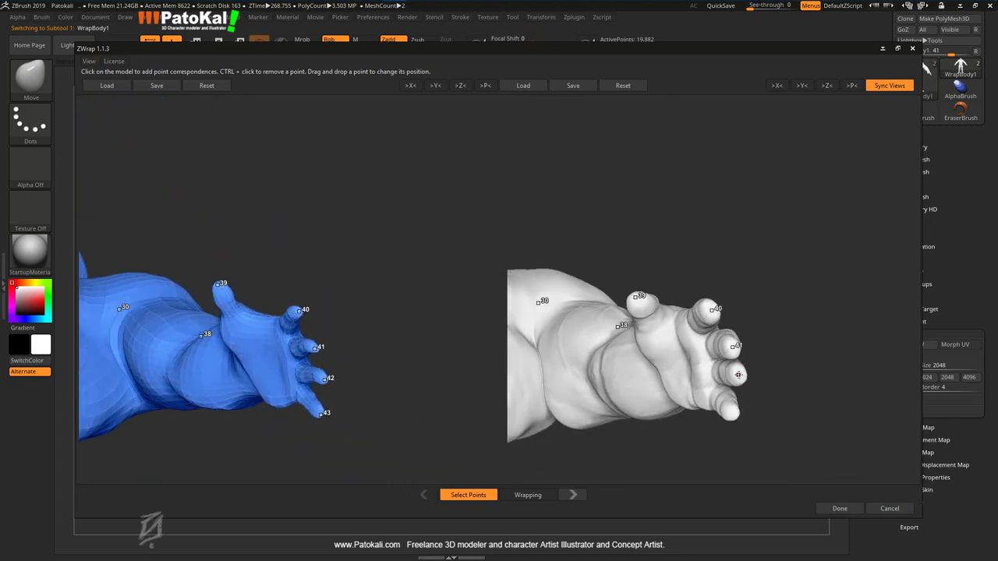
pyautogui.moveTo(668, 430)
pyautogui.mouseDown()
pyautogui.moveTo(408, 389)
pyautogui.moveTo(374, 375)
pyautogui.moveTo(423, 312)
pyautogui.mouseUp()
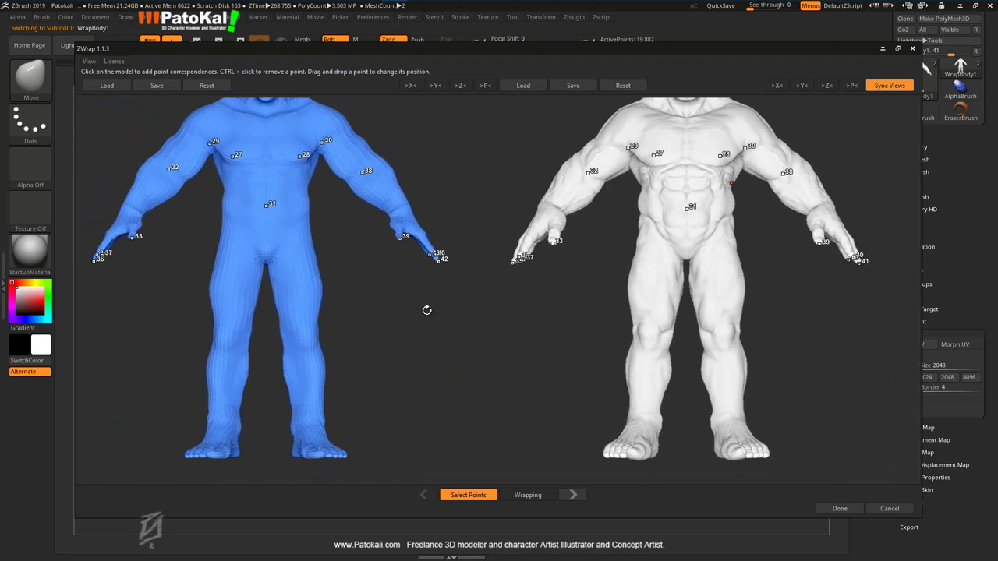
# Mark points 44 and 48 on the blue mesh's leg and foot
pyautogui.click(335, 299)
pyautogui.moveTo(434, 354); pyautogui.dragTo(375, 344)
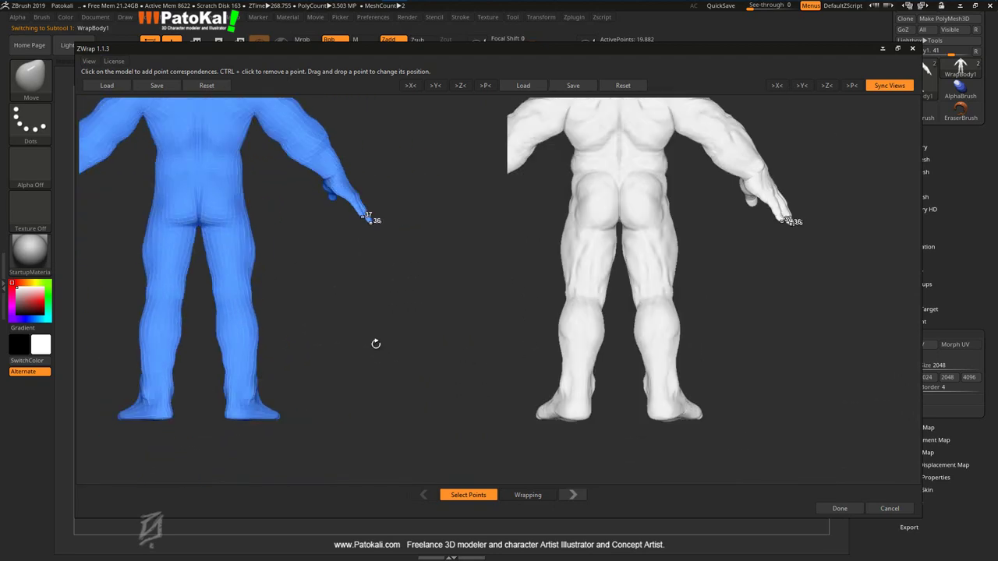
pyautogui.moveTo(606, 299)
pyautogui.mouseDown()
pyautogui.moveTo(414, 330)
pyautogui.moveTo(328, 366)
pyautogui.mouseUp()
pyautogui.click(308, 377)
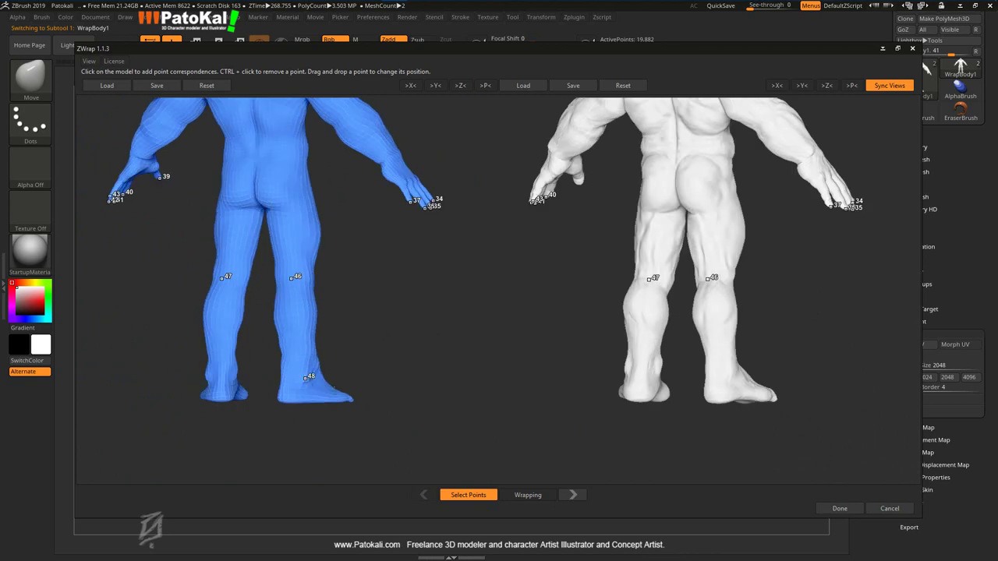
# Mark point 50 on a blue toe, seen from behind the legs
pyautogui.moveTo(454, 433); pyautogui.dragTo(227, 376)
pyautogui.scroll(3, 385, 330)
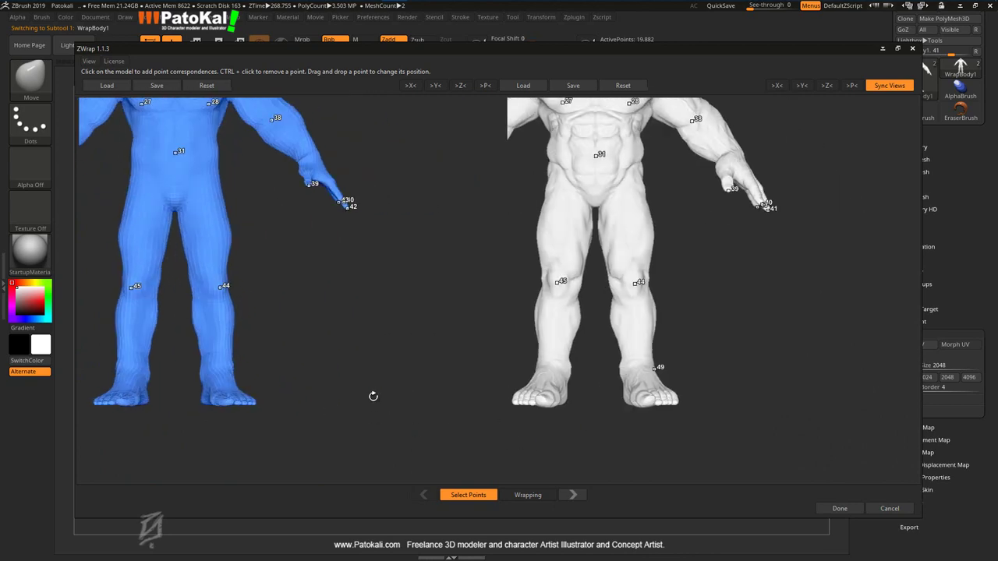
pyautogui.scroll(3, 439, 403)
pyautogui.scroll(2, 459, 425)
pyautogui.scroll(1, 459, 426)
pyautogui.click(353, 383)
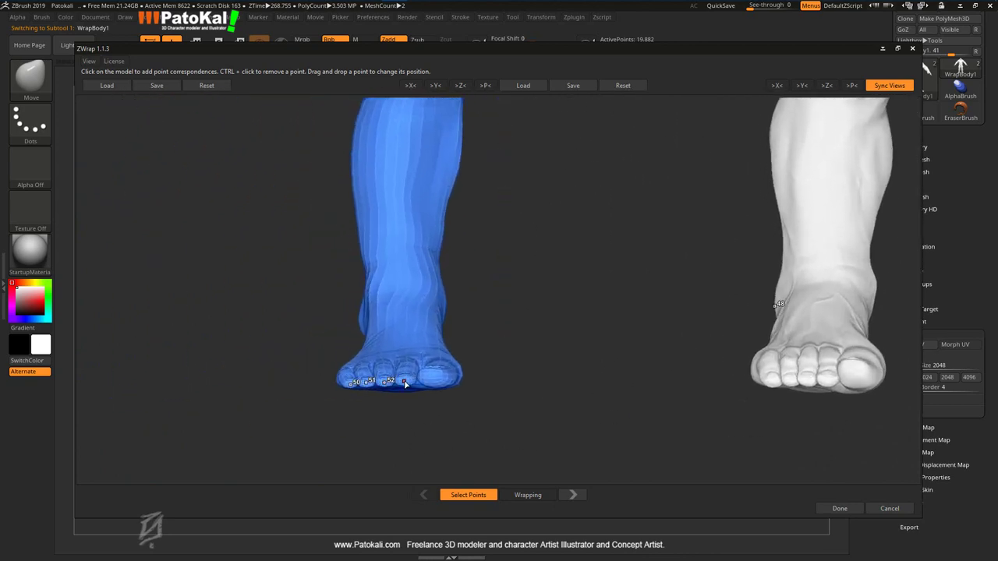
# Orbit the synced models from rear to front, reviewing points up to about 62
pyautogui.moveTo(746, 405); pyautogui.dragTo(352, 408)
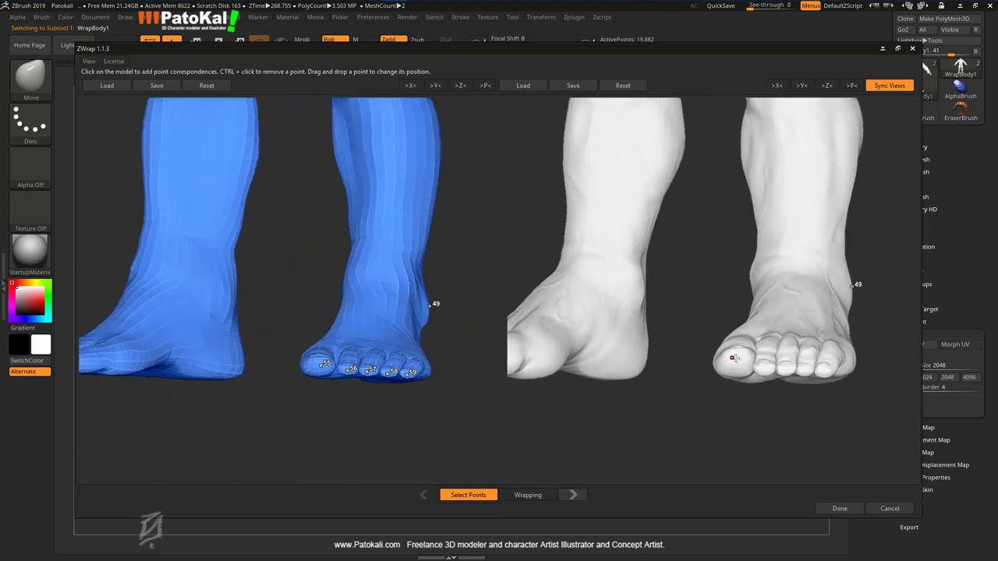
pyautogui.scroll(-3, 481, 339)
pyautogui.scroll(-3, 507, 375)
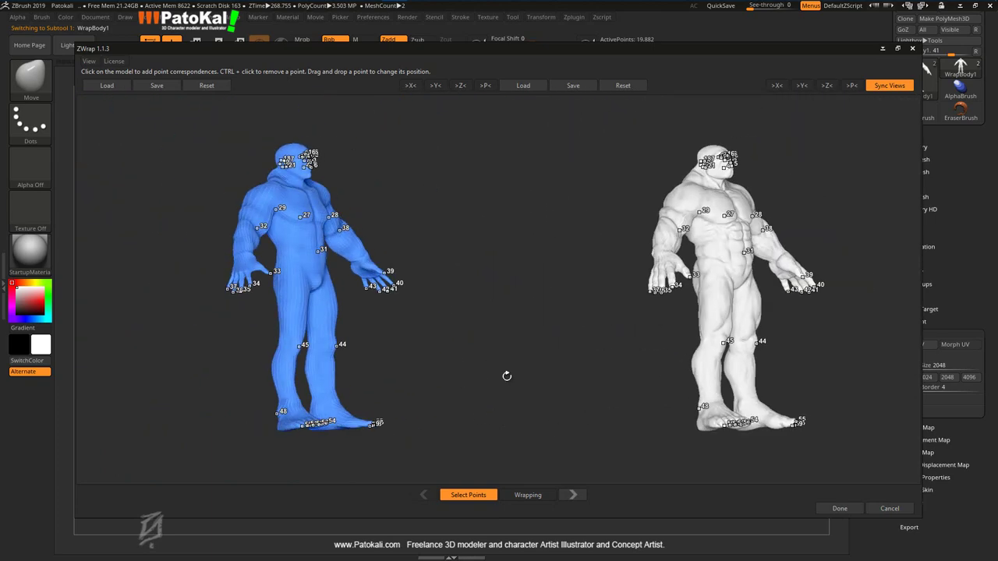
pyautogui.moveTo(508, 374); pyautogui.dragTo(508, 323)
pyautogui.scroll(1, 502, 336)
pyautogui.scroll(2, 406, 286)
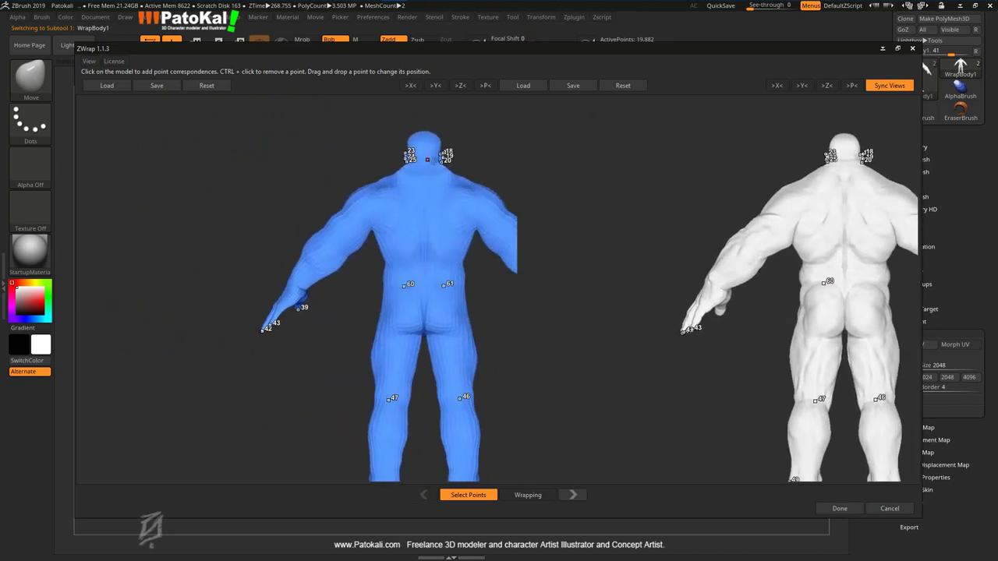
pyautogui.moveTo(427, 159)
pyautogui.mouseDown()
pyautogui.moveTo(567, 167)
pyautogui.moveTo(427, 158)
pyautogui.mouseUp()
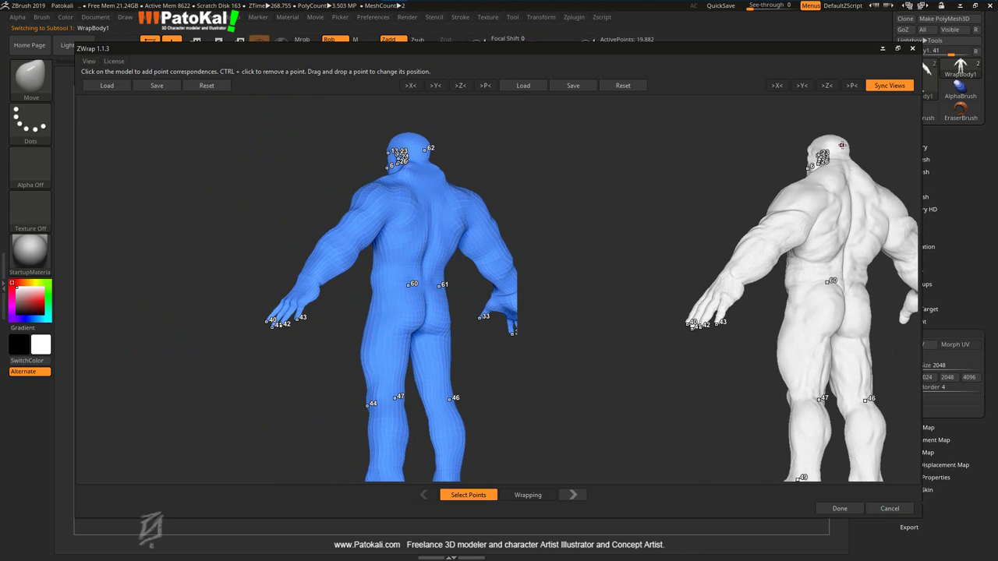
pyautogui.scroll(-2, 578, 348)
pyautogui.moveTo(579, 347)
pyautogui.mouseDown()
pyautogui.moveTo(537, 374)
pyautogui.moveTo(499, 381)
pyautogui.moveTo(480, 433)
pyautogui.mouseUp()
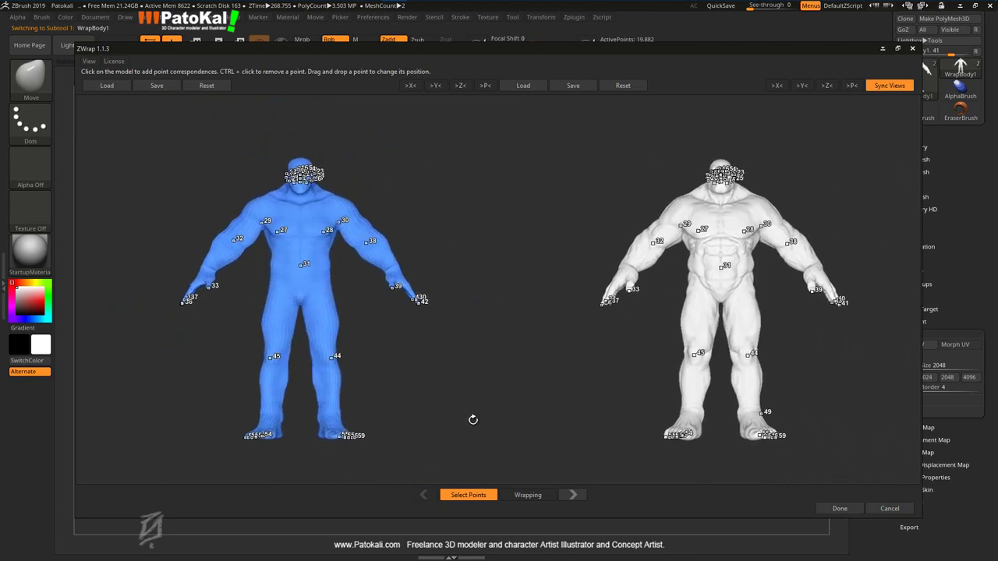
# Run Start Wrapping, dismiss the finished message, and inspect the wrapped mesh's back
pyautogui.click(528, 494)
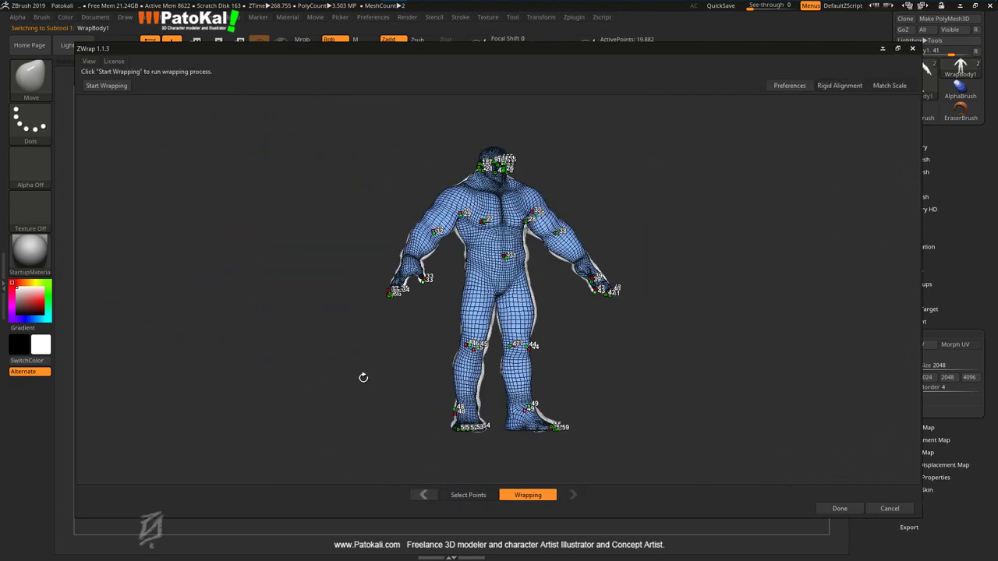
pyautogui.click(109, 86)
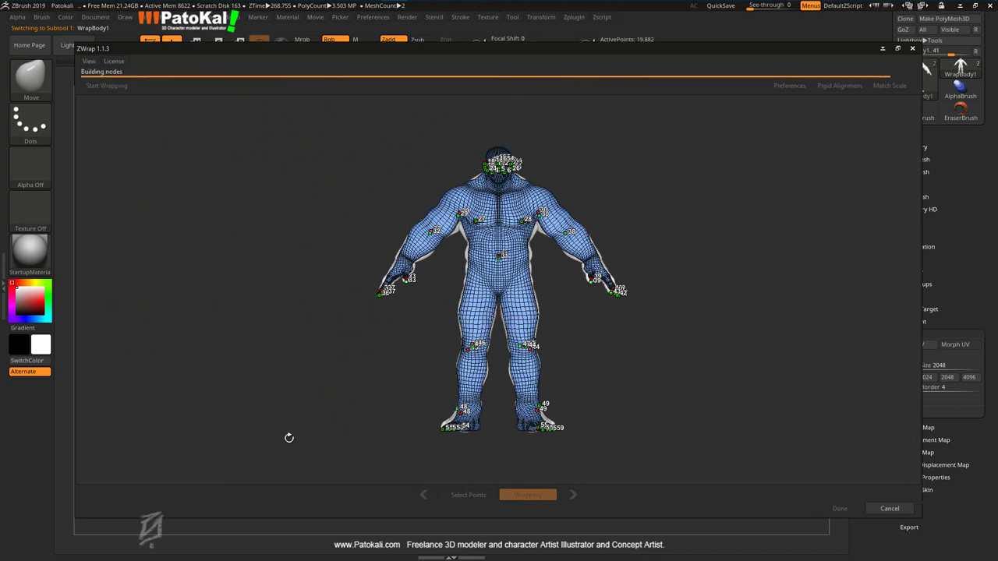
pyautogui.click(499, 361)
pyautogui.moveTo(579, 348); pyautogui.dragTo(601, 357)
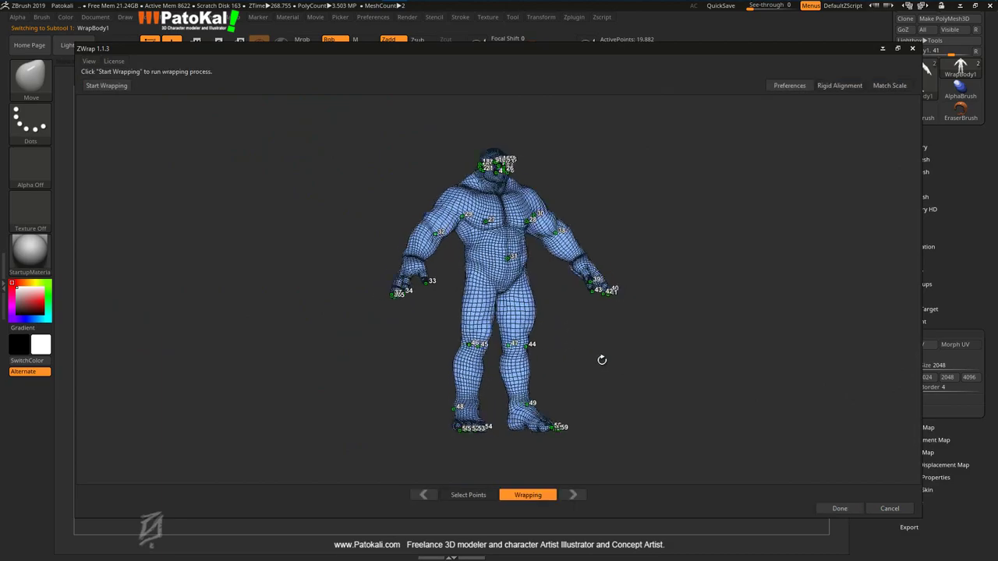
pyautogui.scroll(3, 620, 319)
pyautogui.moveTo(621, 319)
pyautogui.mouseDown()
pyautogui.moveTo(684, 194)
pyautogui.moveTo(724, 198)
pyautogui.moveTo(691, 267)
pyautogui.moveTo(658, 204)
pyautogui.moveTo(597, 296)
pyautogui.moveTo(731, 350)
pyautogui.moveTo(662, 319)
pyautogui.moveTo(655, 300)
pyautogui.moveTo(655, 335)
pyautogui.moveTo(706, 341)
pyautogui.moveTo(678, 346)
pyautogui.mouseUp()
pyautogui.scroll(-3, 655, 300)
# Accept the wrap with Done and show only the wrapped mesh in Solo
pyautogui.click(840, 508)
pyautogui.click(861, 463)
pyautogui.scroll(5, 701, 335)
pyautogui.scroll(-5, 688, 278)
# Display polygroup colours and preview the wrapped mesh's UV layout with Morph UV
pyautogui.hotkey('shift', 'f')
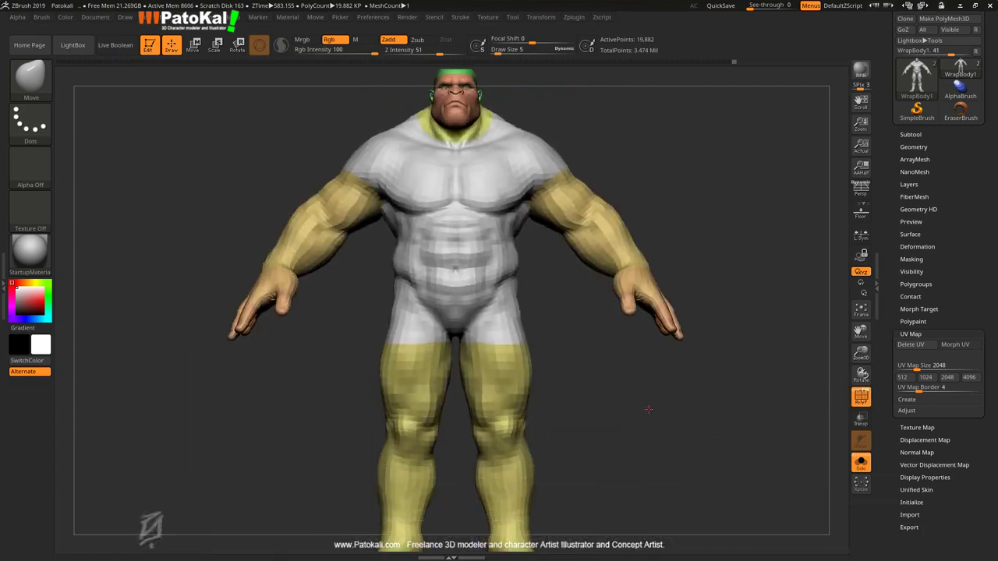
pyautogui.moveTo(688, 278)
pyautogui.mouseDown()
pyautogui.moveTo(662, 423)
pyautogui.moveTo(740, 401)
pyautogui.mouseUp()
pyautogui.click(955, 344)
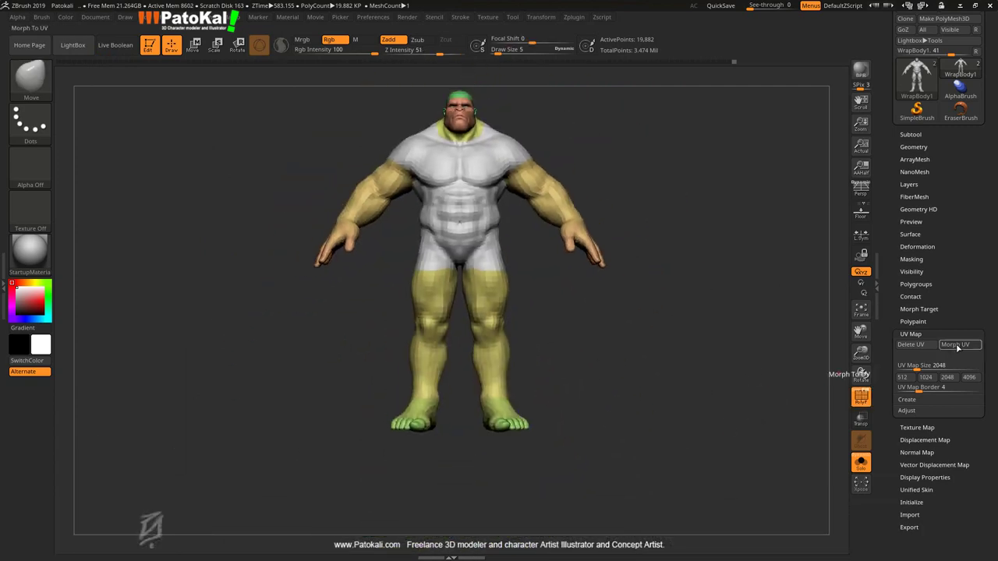
pyautogui.click(955, 344)
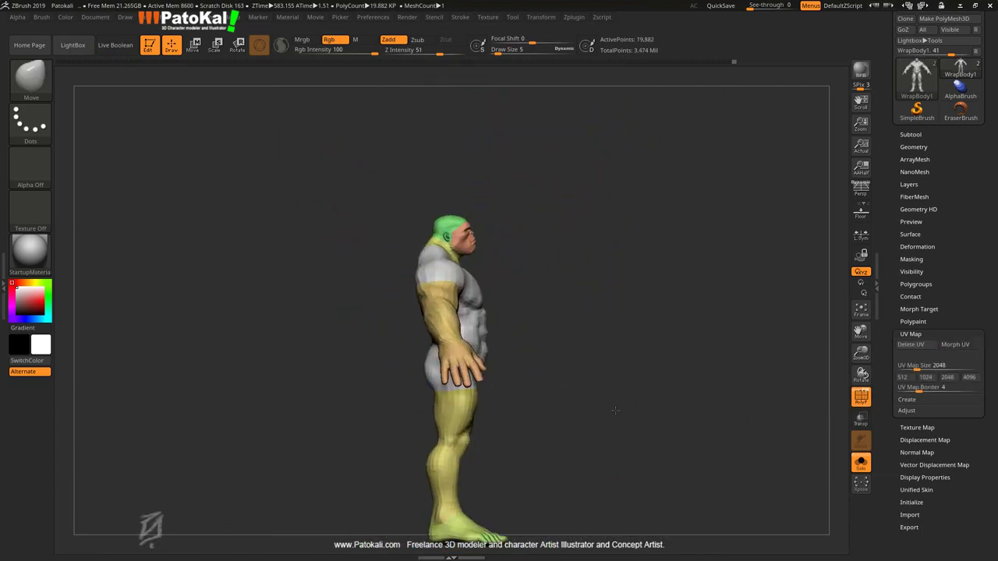
# Isolate the green head polygroup, then bring back the hidden face
pyautogui.scroll(3, 596, 405)
pyautogui.scroll(2, 596, 405)
pyautogui.keyDown('ctrl'); pyautogui.keyDown('shift'); pyautogui.click(597, 334); pyautogui.keyUp('shift'); pyautogui.keyUp('ctrl')
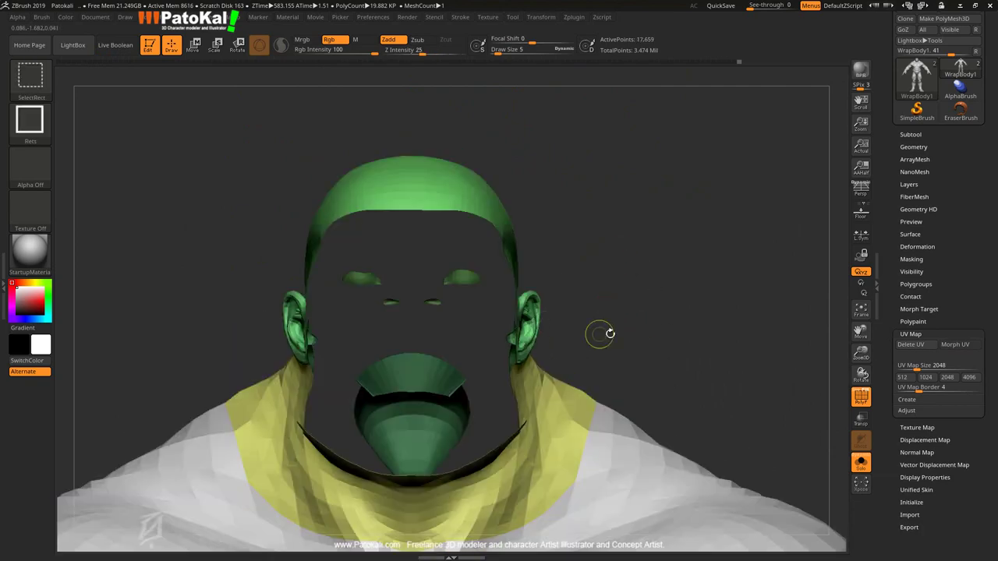
pyautogui.moveTo(597, 334); pyautogui.dragTo(605, 353)
pyautogui.keyDown('ctrl'); pyautogui.keyDown('shift'); pyautogui.click(623, 360); pyautogui.keyUp('shift'); pyautogui.keyUp('ctrl')
pyautogui.moveTo(662, 374); pyautogui.dragTo(617, 358)
pyautogui.scroll(3, 617, 358)
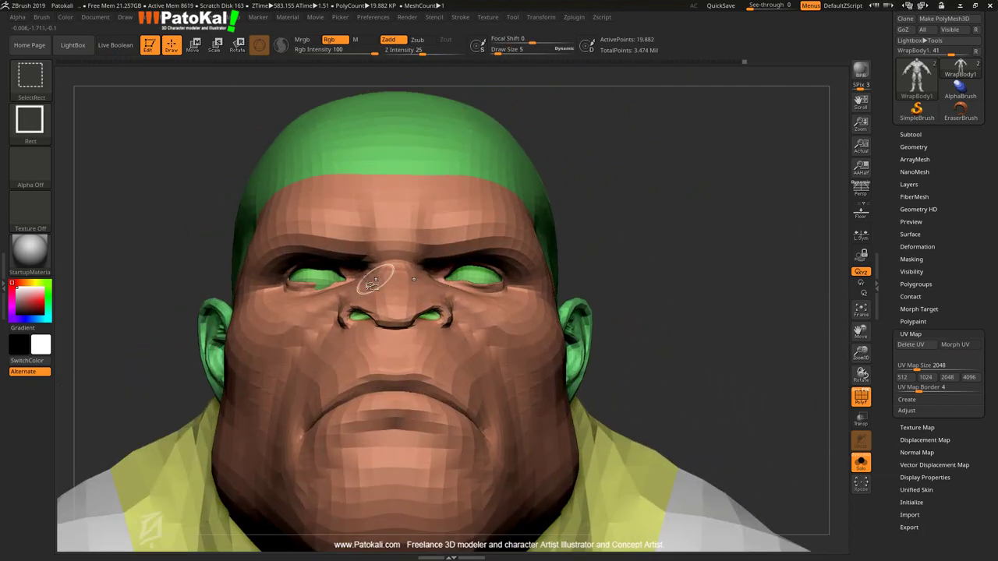
# Isolate the eyebrow group, unhide the whole mesh, and inspect the head from below
pyautogui.keyDown('ctrl'); pyautogui.keyDown('shift'); pyautogui.click(361, 290); pyautogui.keyUp('shift'); pyautogui.keyUp('ctrl')
pyautogui.keyDown('ctrl'); pyautogui.keyDown('shift'); pyautogui.click(527, 323); pyautogui.keyUp('shift'); pyautogui.keyUp('ctrl')
pyautogui.moveTo(646, 327); pyautogui.dragTo(638, 320)
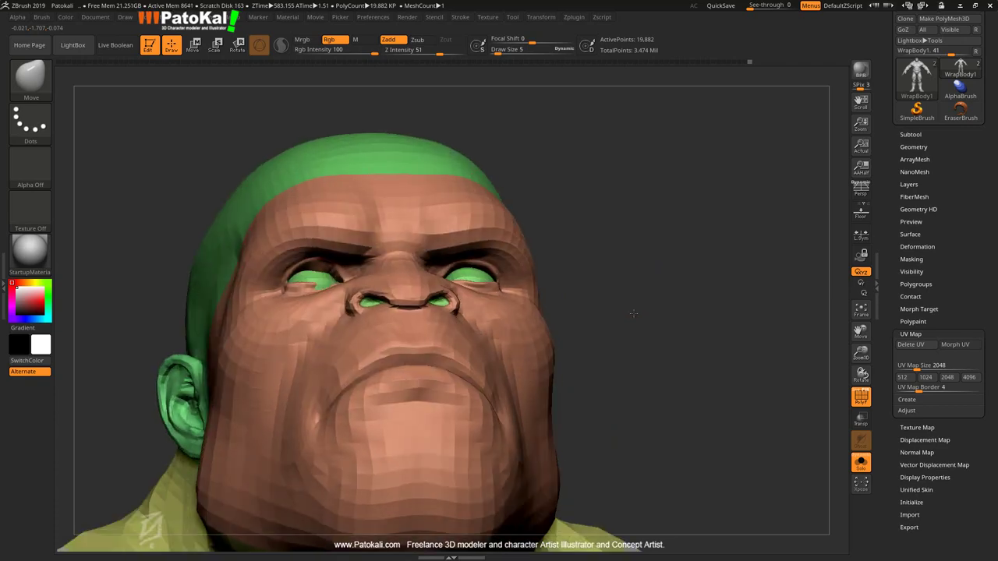
pyautogui.moveTo(599, 281)
pyautogui.mouseDown()
pyautogui.moveTo(660, 263)
pyautogui.moveTo(554, 234)
pyautogui.mouseUp()
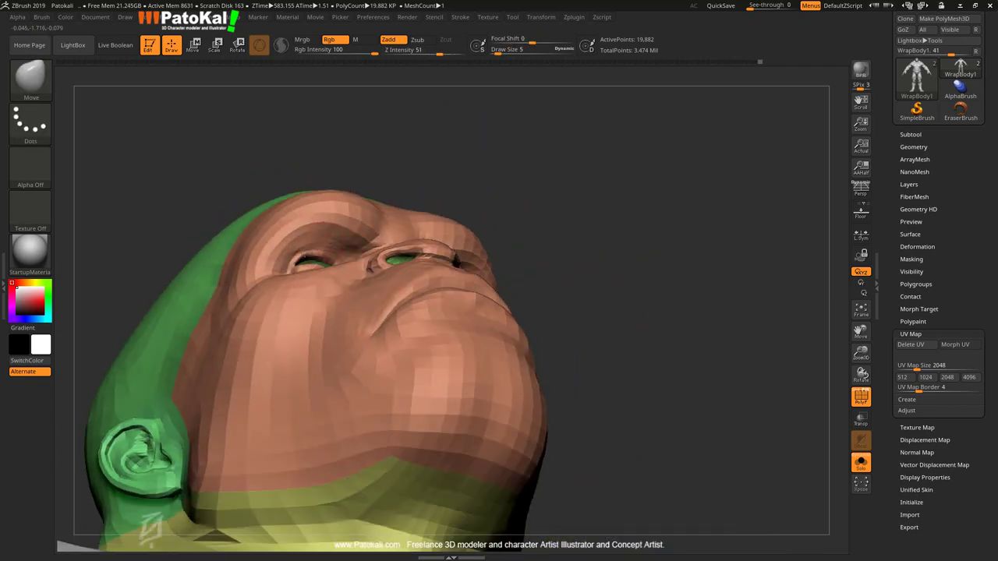
pyautogui.moveTo(595, 267)
pyautogui.mouseDown()
pyautogui.moveTo(331, 271)
pyautogui.moveTo(675, 301)
pyautogui.moveTo(333, 263)
pyautogui.moveTo(680, 316)
pyautogui.moveTo(477, 272)
pyautogui.moveTo(689, 398)
pyautogui.moveTo(651, 431)
pyautogui.moveTo(639, 283)
pyautogui.mouseUp()
# Drop to the lowest subdivision level, hide the eye and nostril polygroups, and set Draw Size 17
pyautogui.hotkey('shift', 'd')
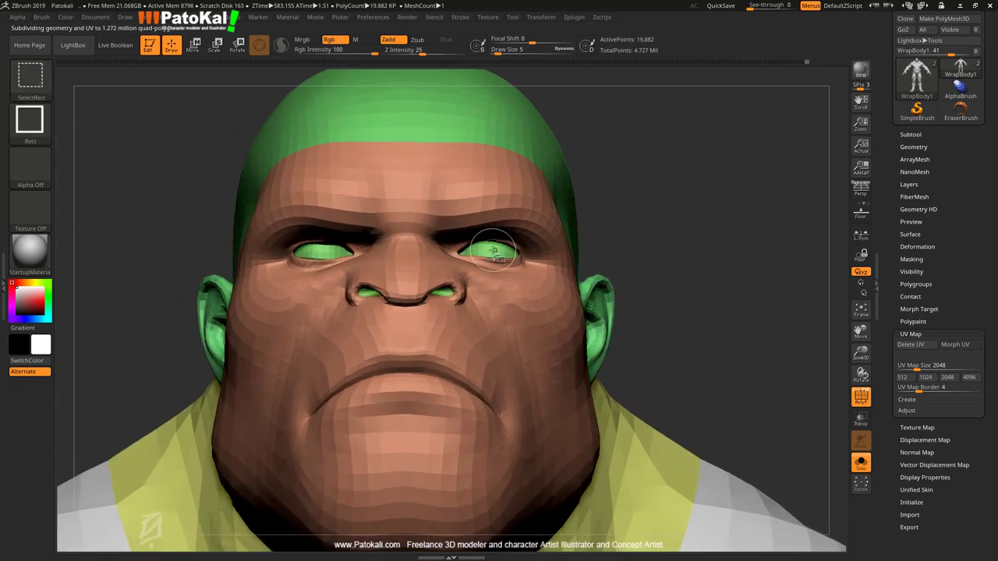
pyautogui.moveTo(481, 270)
pyautogui.mouseDown()
pyautogui.moveTo(434, 412)
pyautogui.moveTo(643, 292)
pyautogui.mouseUp()
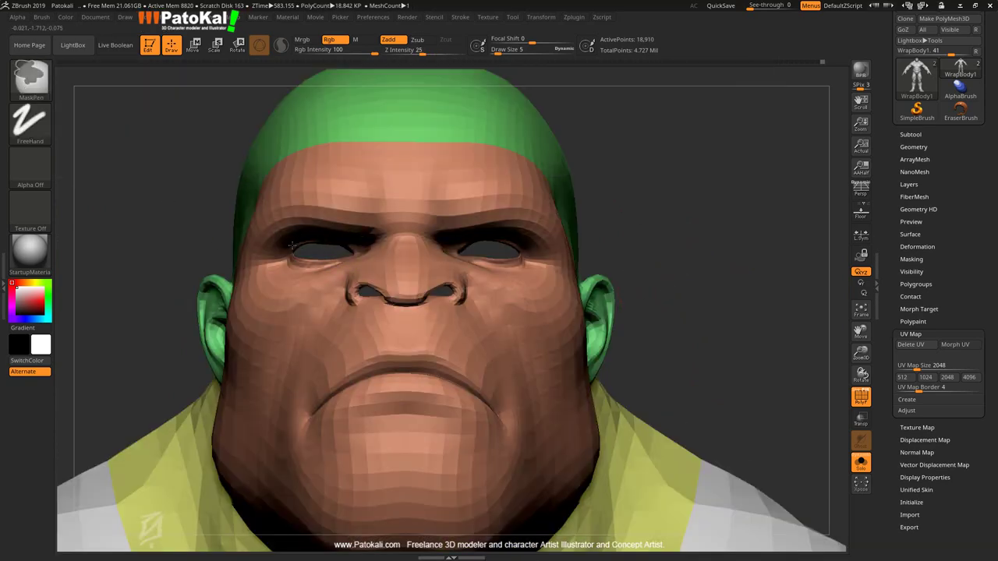
pyautogui.moveTo(705, 331); pyautogui.dragTo(468, 335)
pyautogui.press('space')
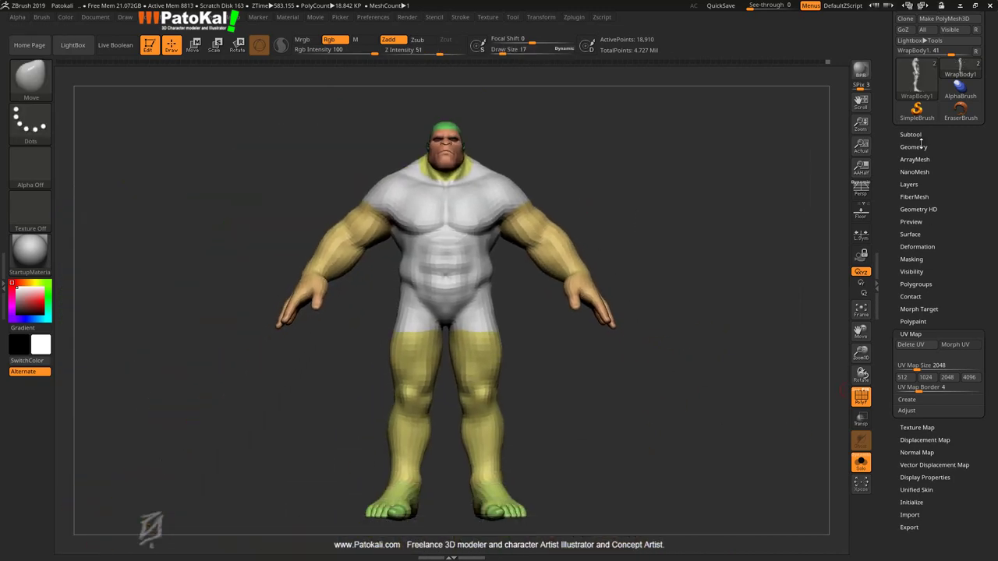
# Open the SubTool Project settings and make WrapBody1 the active subtool for projection
pyautogui.click(908, 463)
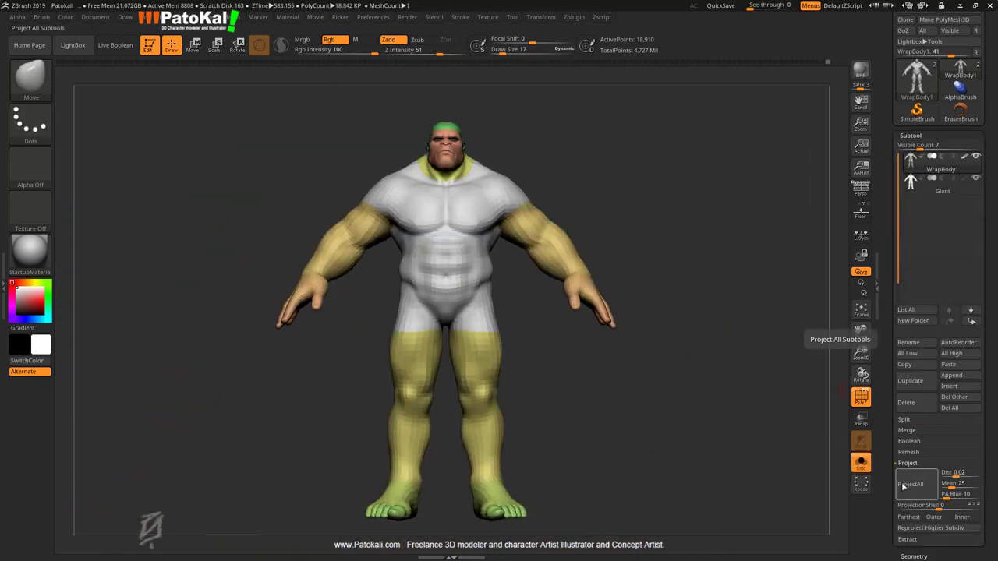
pyautogui.moveTo(545, 491)
pyautogui.mouseDown()
pyautogui.moveTo(584, 499)
pyautogui.moveTo(577, 390)
pyautogui.mouseUp()
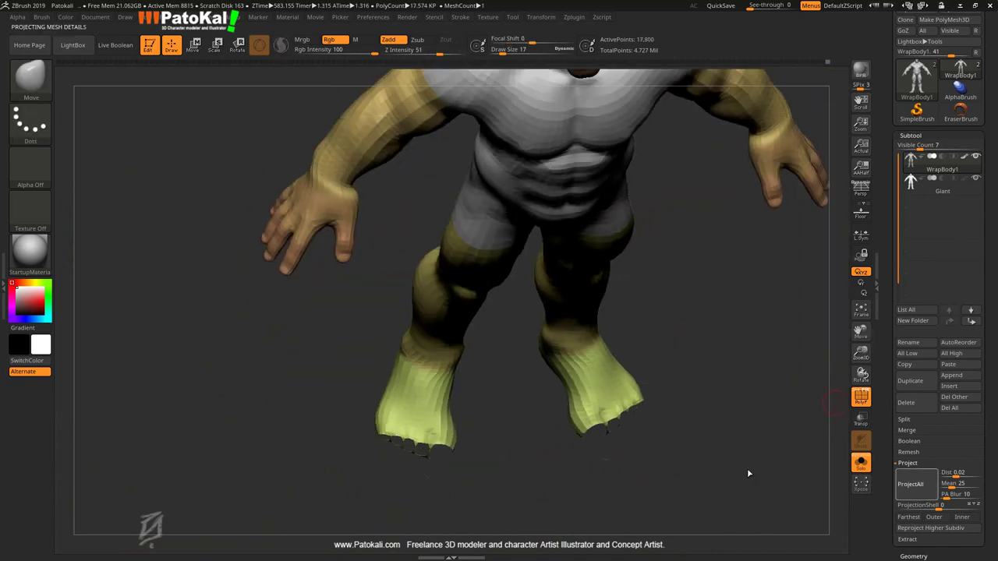
pyautogui.moveTo(746, 383)
pyautogui.mouseDown()
pyautogui.moveTo(704, 470)
pyautogui.moveTo(479, 491)
pyautogui.moveTo(668, 334)
pyautogui.moveTo(708, 436)
pyautogui.moveTo(607, 409)
pyautogui.moveTo(657, 189)
pyautogui.moveTo(499, 405)
pyautogui.moveTo(457, 375)
pyautogui.moveTo(593, 366)
pyautogui.moveTo(513, 263)
pyautogui.moveTo(445, 263)
pyautogui.mouseUp()
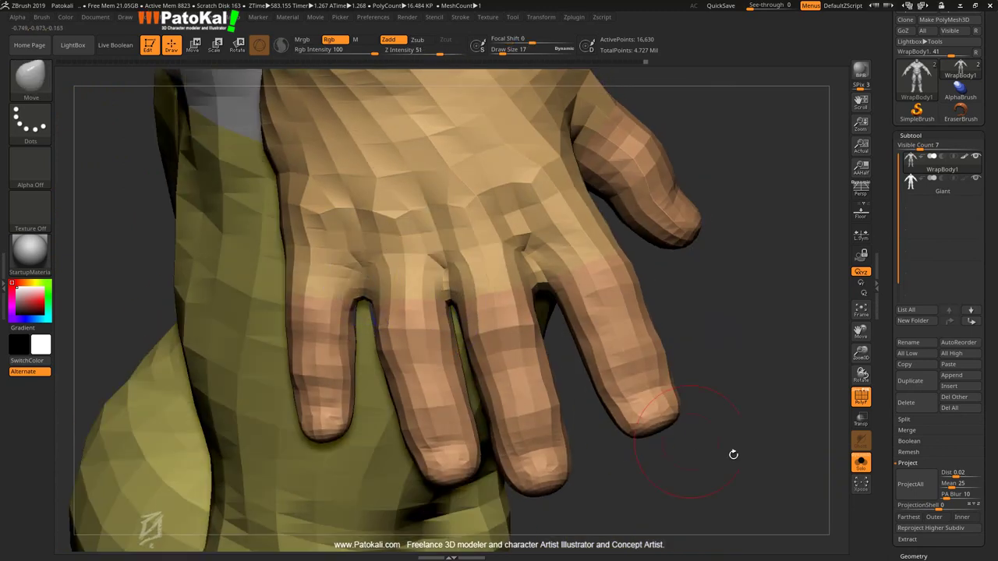
pyautogui.keyDown('alt'); pyautogui.click(532, 289); pyautogui.keyUp('alt')
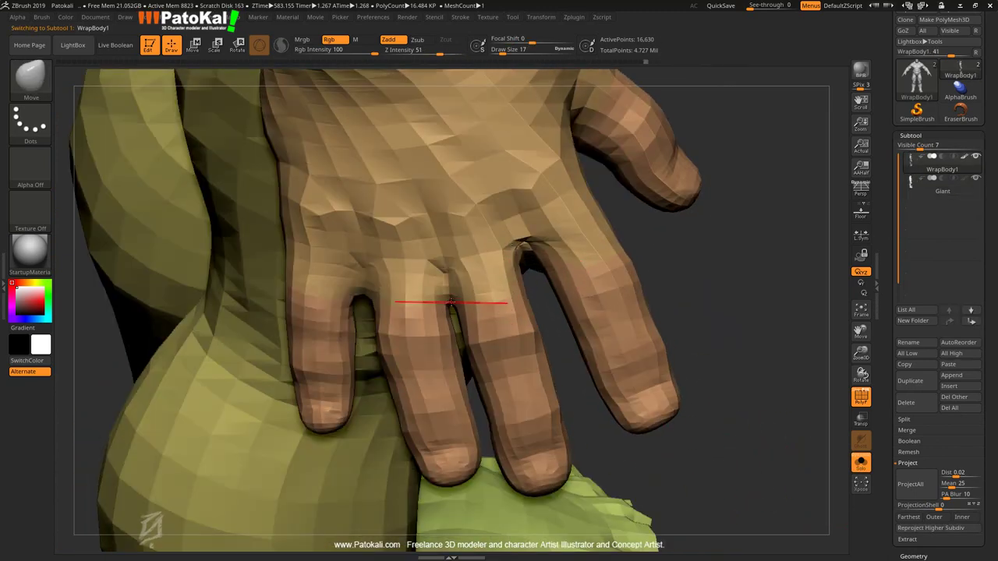
# Check the projected fingers, face and torso, now at 66,233 active points
pyautogui.moveTo(717, 384); pyautogui.dragTo(439, 294)
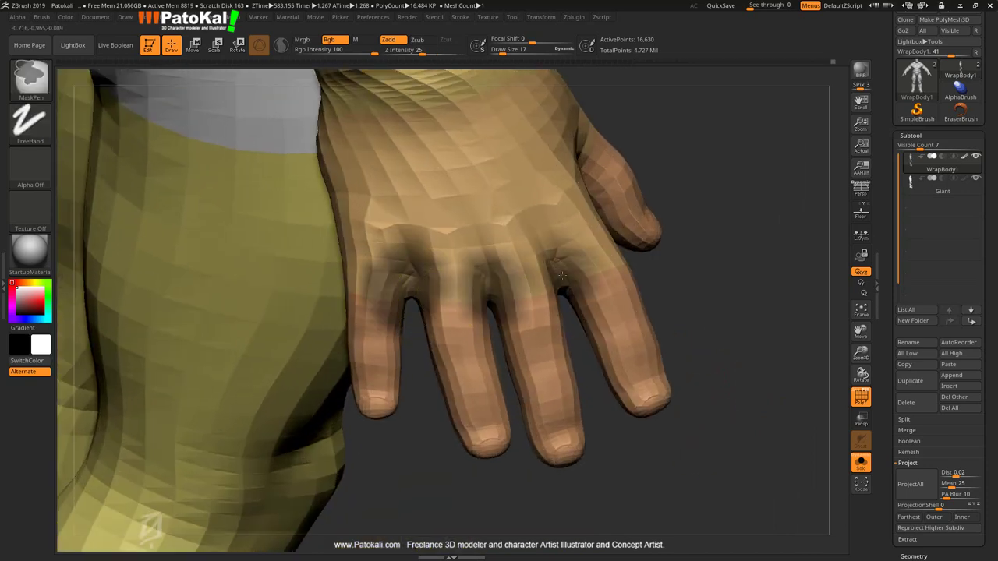
pyautogui.keyDown('ctrl'); pyautogui.moveTo(561, 274); pyautogui.dragTo(561, 327, button='right'); pyautogui.keyUp('ctrl')
pyautogui.keyDown('shift'); pyautogui.moveTo(690, 336); pyautogui.dragTo(702, 336); pyautogui.keyUp('shift')
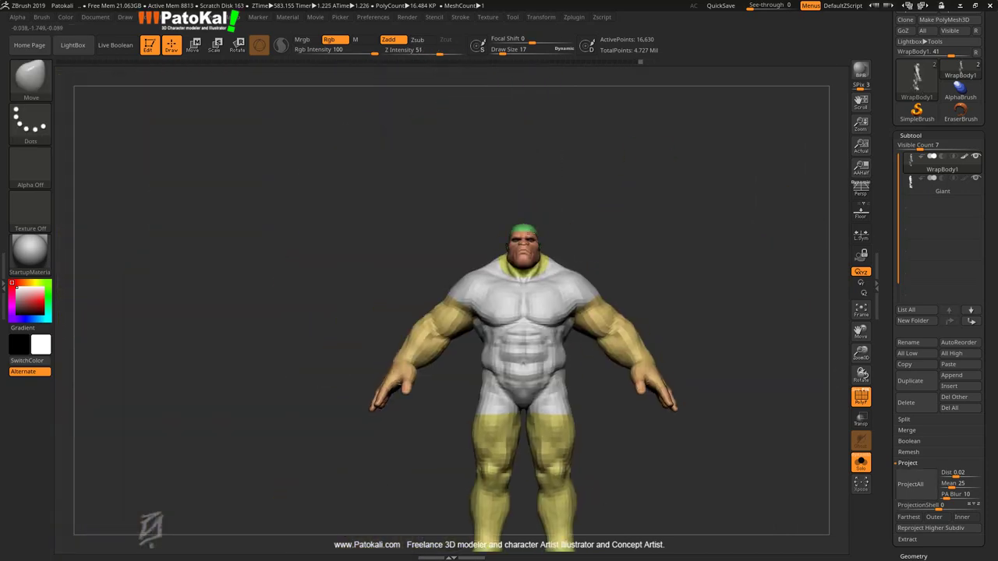
pyautogui.moveTo(524, 327)
pyautogui.keyDown('ctrl'); pyautogui.mouseDown(button='right')
pyautogui.moveTo(479, 167)
pyautogui.moveTo(757, 301)
pyautogui.mouseUp(button='right'); pyautogui.keyUp('ctrl')
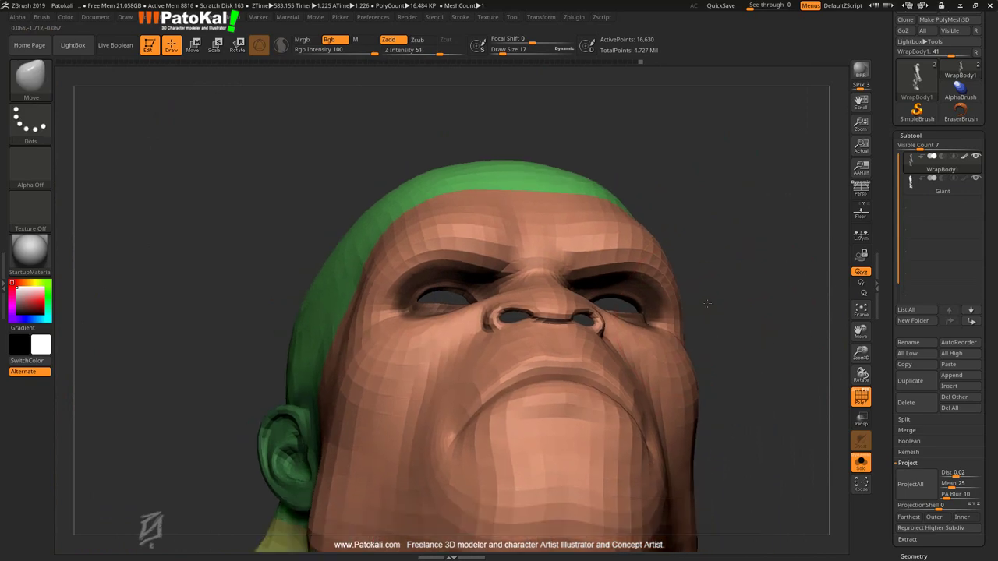
pyautogui.keyDown('shift'); pyautogui.moveTo(707, 303); pyautogui.dragTo(675, 350); pyautogui.keyUp('shift')
pyautogui.moveTo(625, 384)
pyautogui.mouseDown(button='right')
pyautogui.moveTo(575, 390)
pyautogui.moveTo(764, 413)
pyautogui.moveTo(712, 425)
pyautogui.mouseUp(button='right')
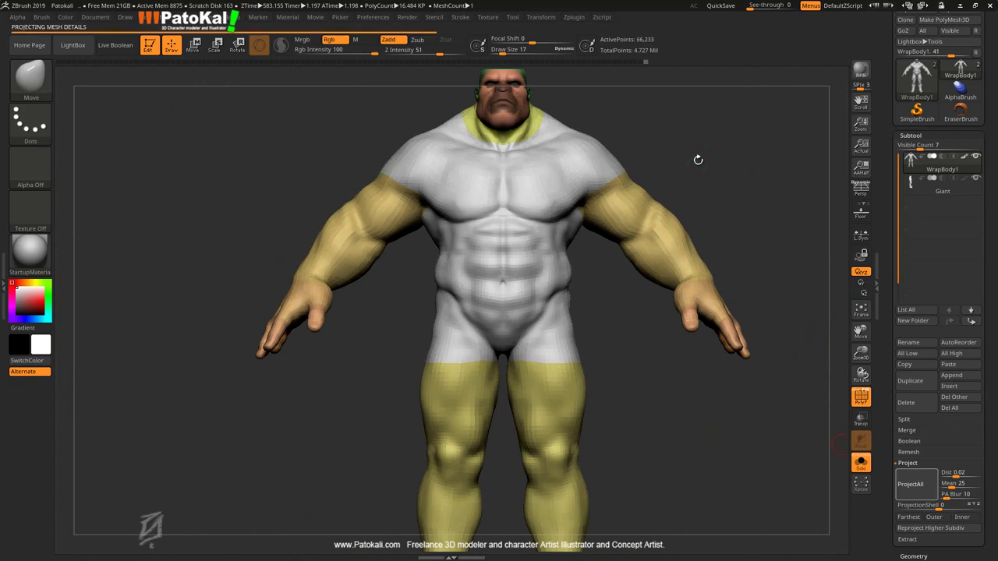
# Inspect the feet, head and full body as projection reaches 1.272 million points
pyautogui.moveTo(697, 160)
pyautogui.mouseDown(button='right')
pyautogui.moveTo(657, 320)
pyautogui.moveTo(712, 194)
pyautogui.moveTo(868, 458)
pyautogui.mouseUp(button='right')
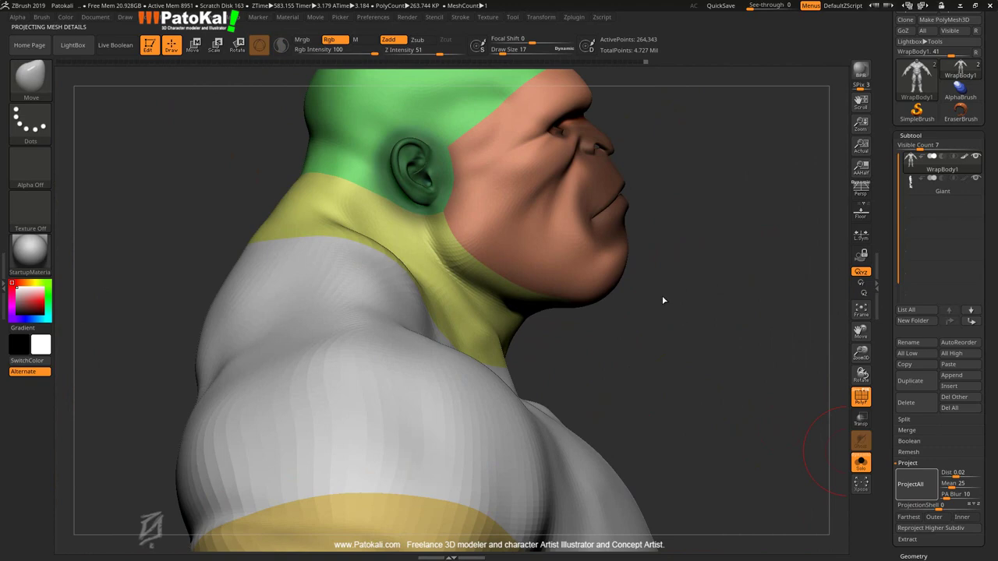
pyautogui.keyDown('shift'); pyautogui.moveTo(662, 298); pyautogui.dragTo(670, 368, button='right'); pyautogui.keyUp('shift')
pyautogui.keyDown('ctrl'); pyautogui.moveTo(719, 314); pyautogui.dragTo(686, 415, button='right'); pyautogui.keyUp('ctrl')
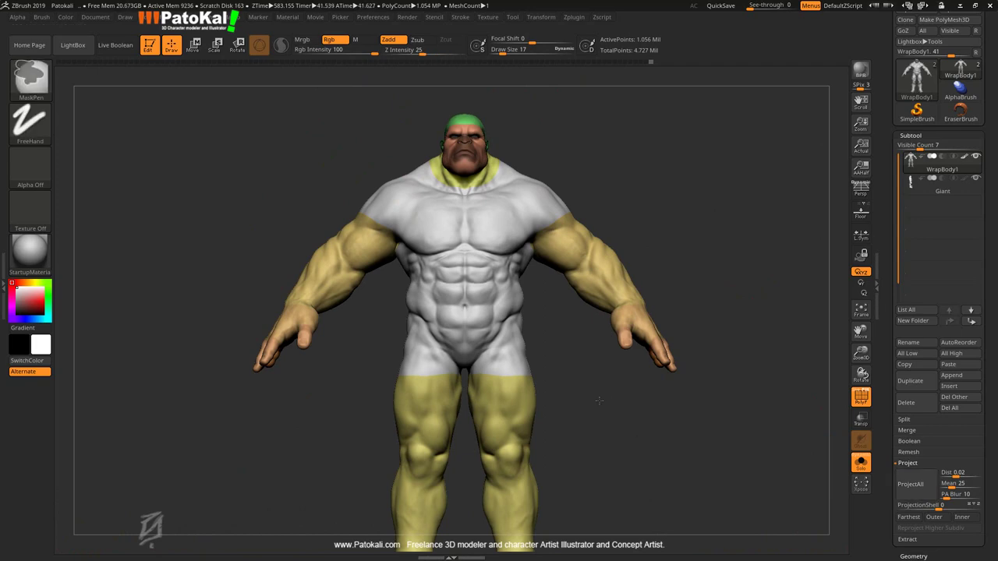
pyautogui.moveTo(599, 402)
pyautogui.keyDown('ctrl'); pyautogui.mouseDown(button='right')
pyautogui.moveTo(579, 425)
pyautogui.moveTo(565, 337)
pyautogui.moveTo(584, 328)
pyautogui.moveTo(637, 343)
pyautogui.mouseUp(button='right'); pyautogui.keyUp('ctrl')
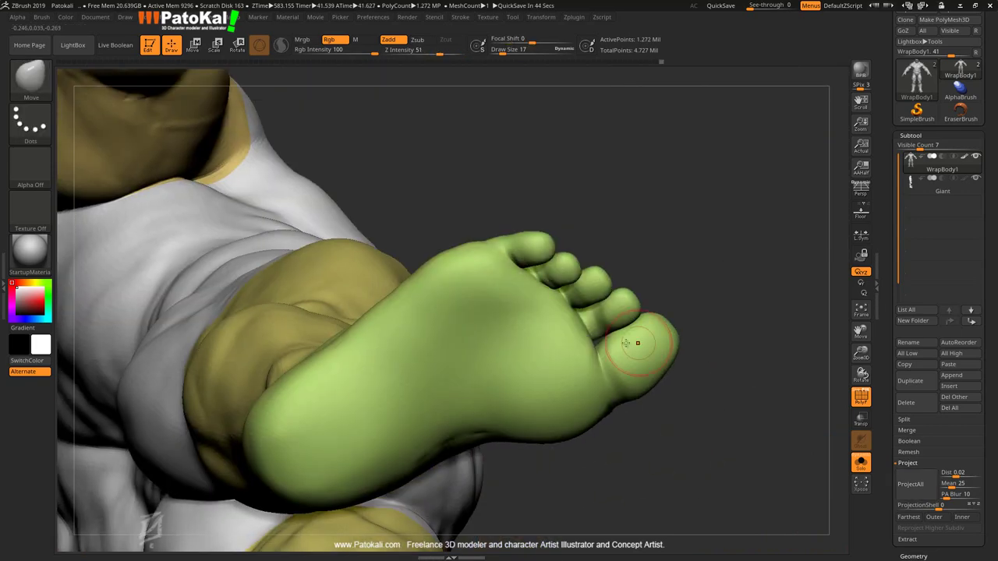
# Smooth the projected toes and the skin between the fingers
pyautogui.moveTo(675, 268); pyautogui.dragTo(552, 283, button='right')
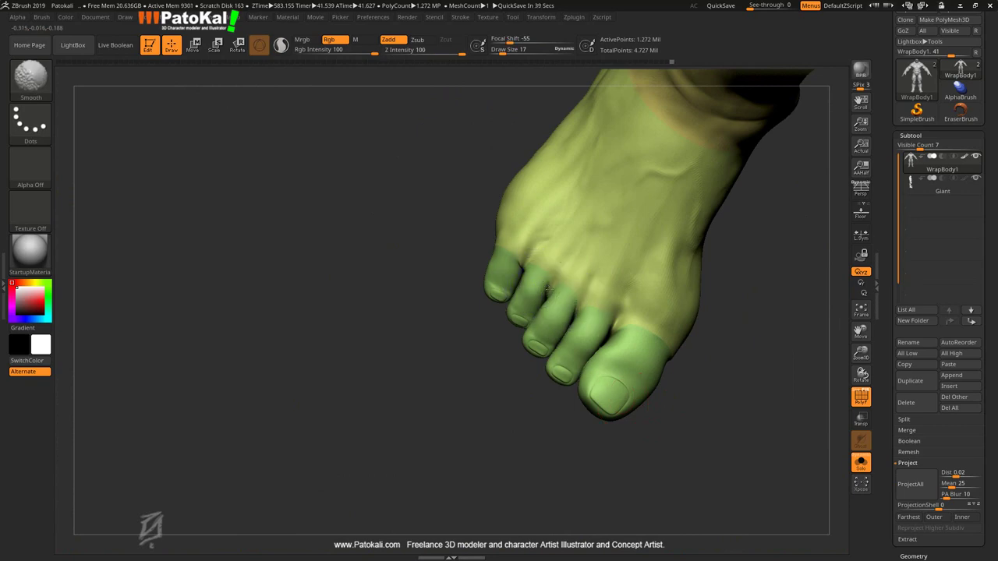
pyautogui.moveTo(754, 391)
pyautogui.keyDown('ctrl'); pyautogui.mouseDown(button='right')
pyautogui.moveTo(746, 372)
pyautogui.moveTo(572, 214)
pyautogui.mouseUp(button='right'); pyautogui.keyUp('ctrl')
pyautogui.moveTo(463, 155); pyautogui.dragTo(472, 159, button='right')
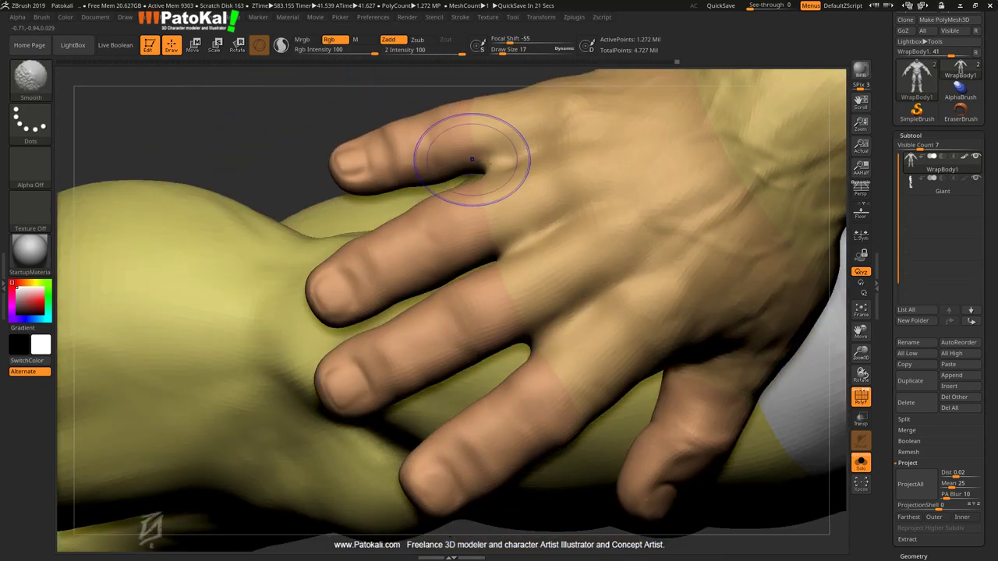
pyautogui.moveTo(510, 198)
pyautogui.keyDown('ctrl'); pyautogui.mouseDown(button='right')
pyautogui.moveTo(629, 319)
pyautogui.moveTo(658, 367)
pyautogui.moveTo(710, 296)
pyautogui.moveTo(546, 335)
pyautogui.moveTo(502, 427)
pyautogui.mouseUp(button='right'); pyautogui.keyUp('ctrl')
pyautogui.press('space')
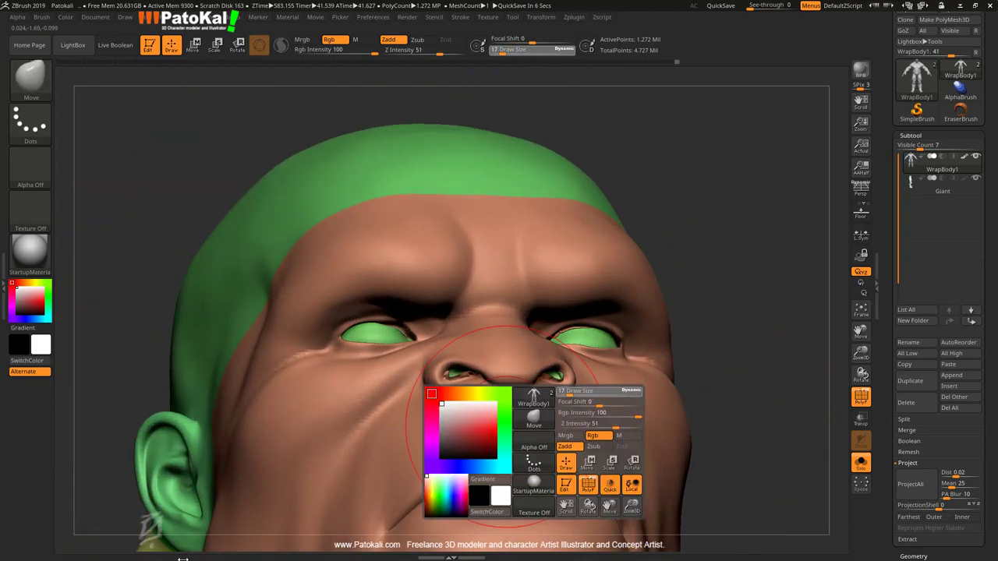
pyautogui.press('shift')
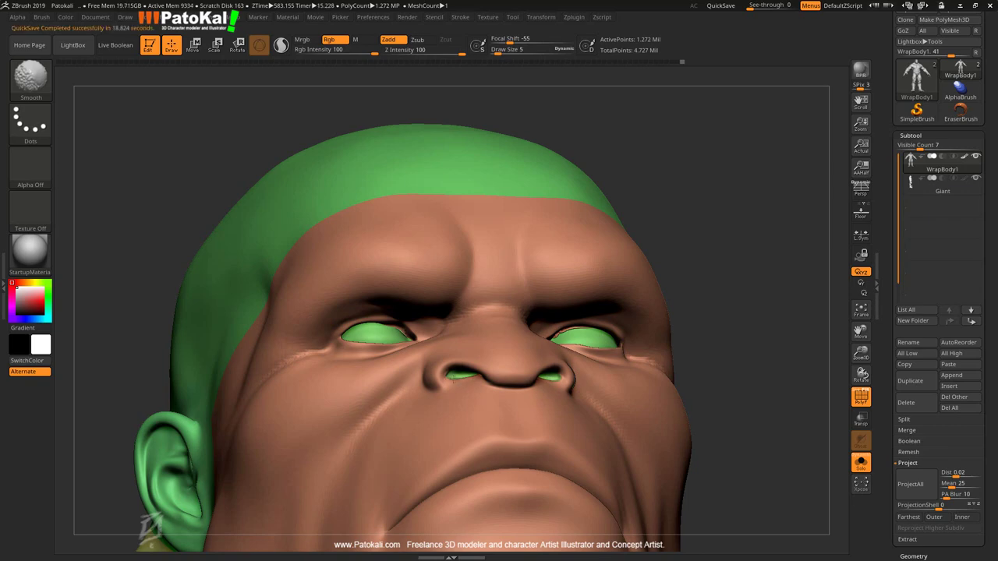
# Isolate the face skin polygroup to check it, then unhide all polygroups
pyautogui.moveTo(453, 379)
pyautogui.mouseDown(button='right')
pyautogui.moveTo(366, 316)
pyautogui.moveTo(690, 393)
pyautogui.moveTo(558, 264)
pyautogui.mouseUp(button='right')
pyautogui.keyDown('ctrl'); pyautogui.keyDown('shift'); pyautogui.click(367, 315); pyautogui.keyUp('shift'); pyautogui.keyUp('ctrl')
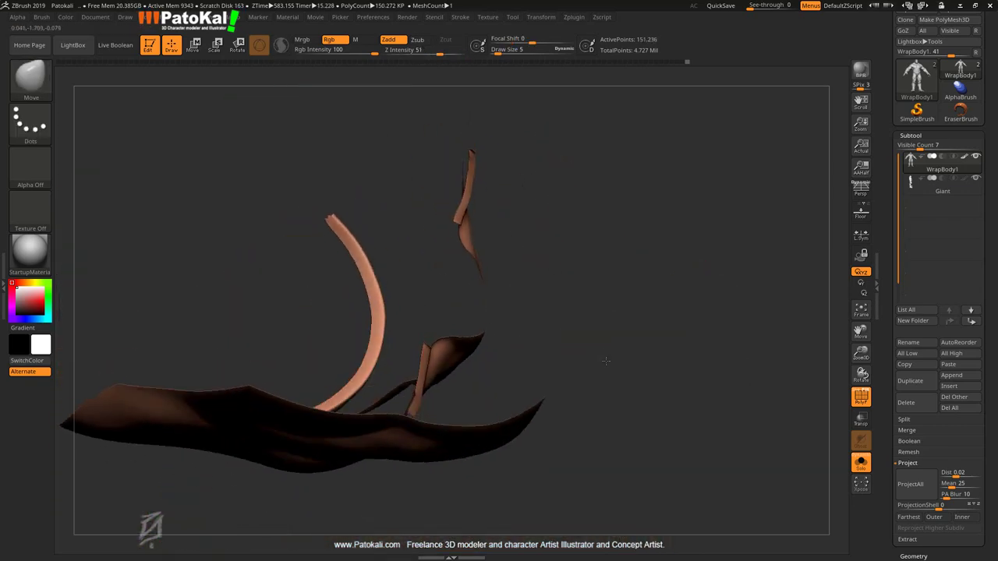
pyautogui.moveTo(470, 145); pyautogui.dragTo(457, 155, button='right')
pyautogui.keyDown('ctrl'); pyautogui.keyDown('shift'); pyautogui.click(456, 156); pyautogui.keyUp('shift'); pyautogui.keyUp('ctrl')
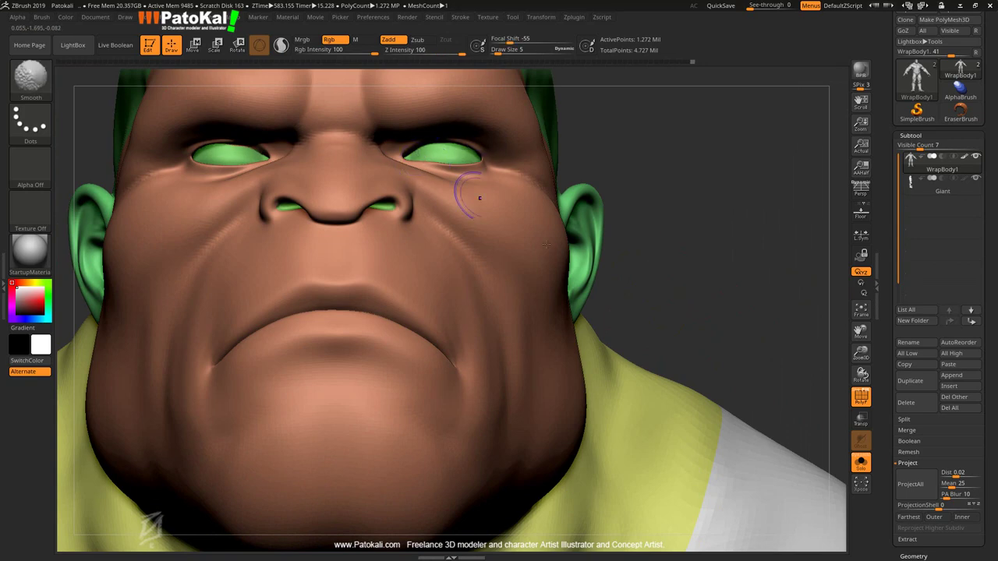
# Turn off polygroup colours and show the wrapped body beside the Giant, with Giant selected
pyautogui.press('f')
pyautogui.hotkey('shift', 'f')
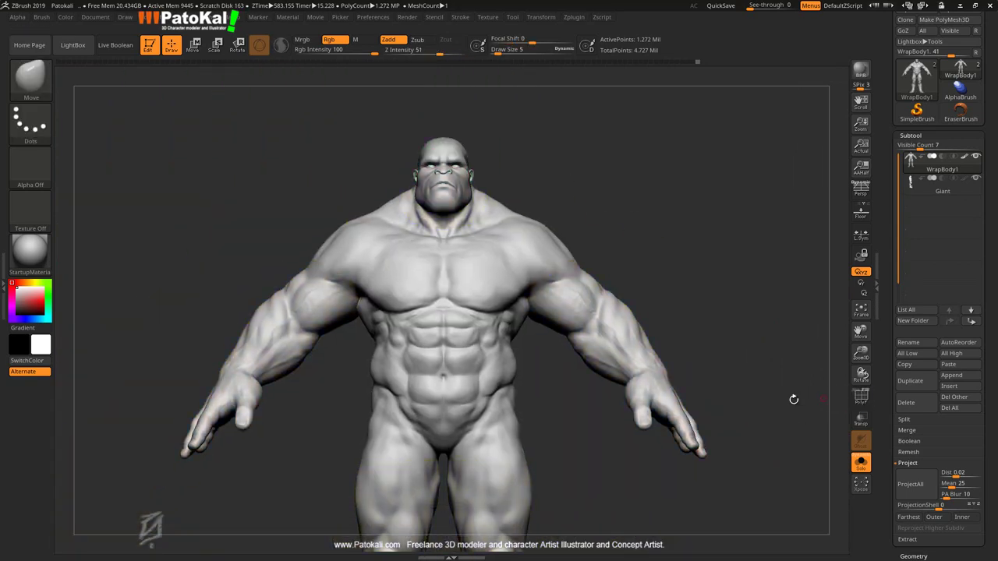
pyautogui.keyDown('ctrl'); pyautogui.moveTo(793, 399); pyautogui.dragTo(522, 388, button='right'); pyautogui.keyUp('ctrl')
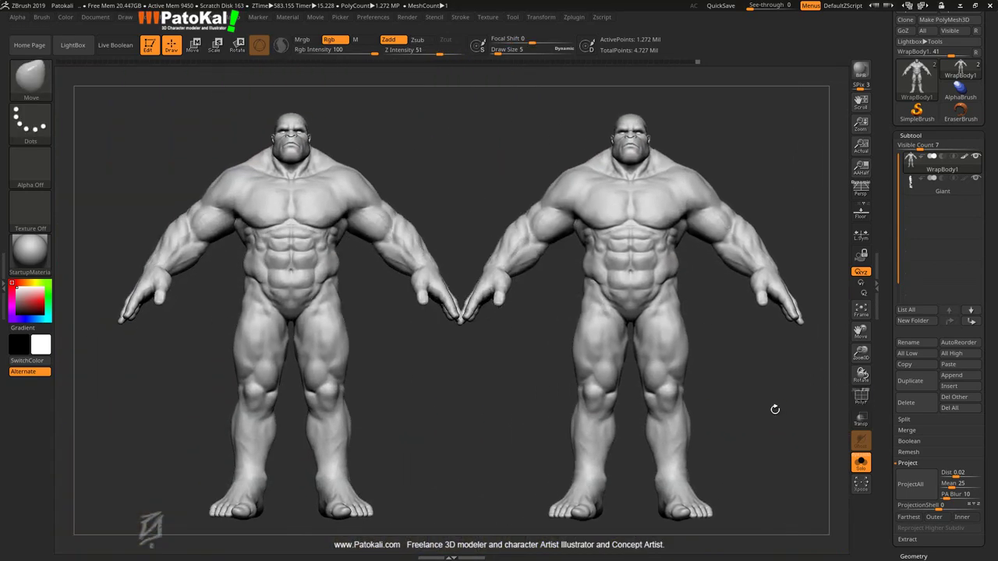
pyautogui.keyDown('alt'); pyautogui.click(775, 409); pyautogui.keyUp('alt')
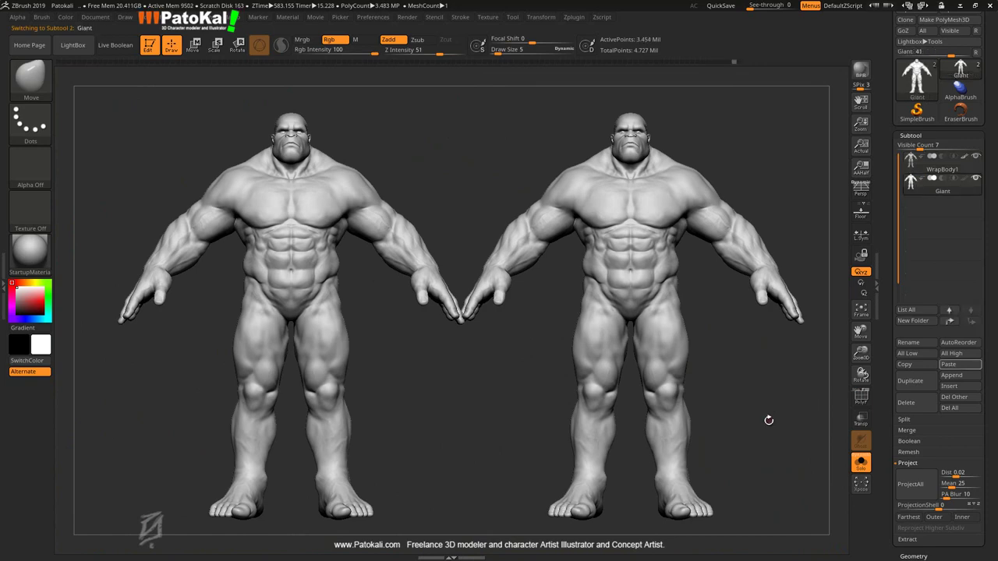